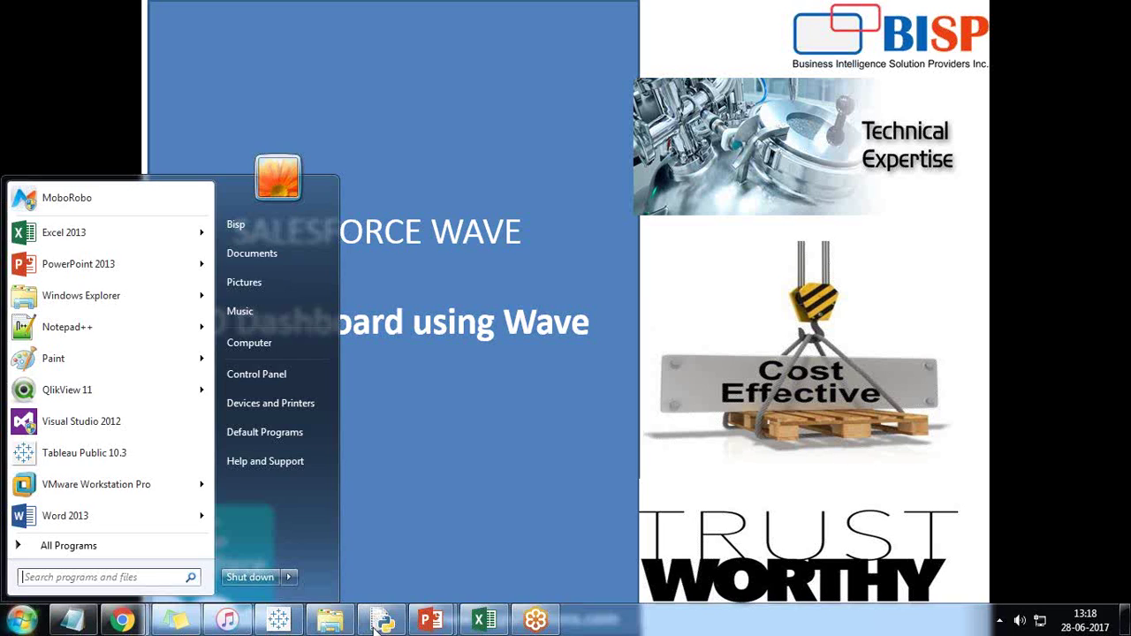
Widen columns F and G of the FinancialData sheet so FinancialElements and AdminExpenses show fully.
click(484, 620)
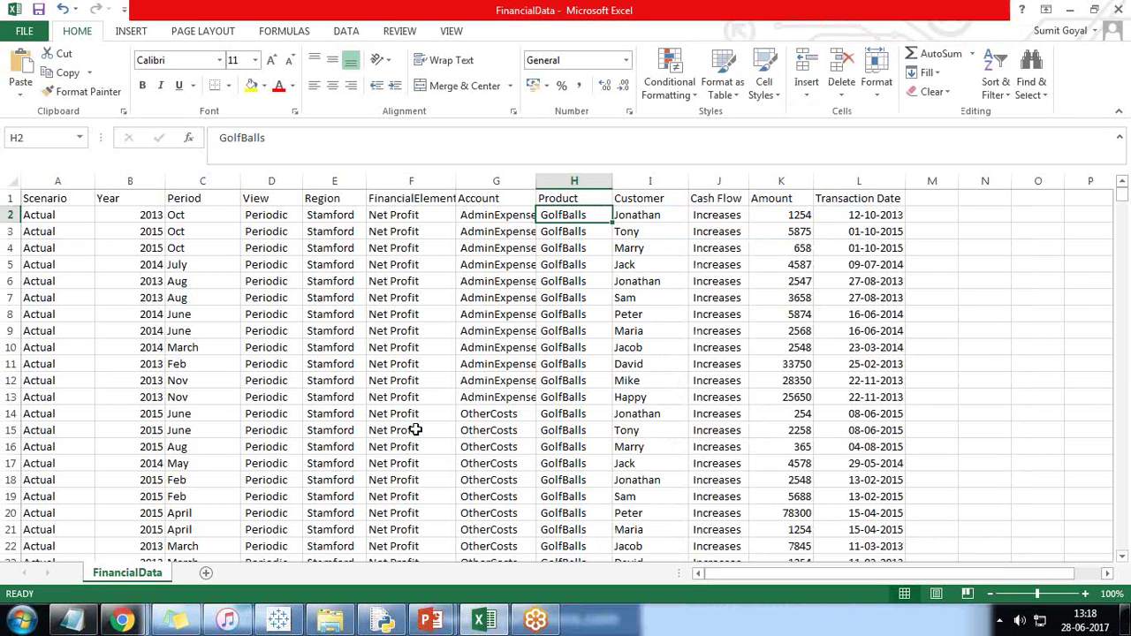
scroll(196, 427, down, 4)
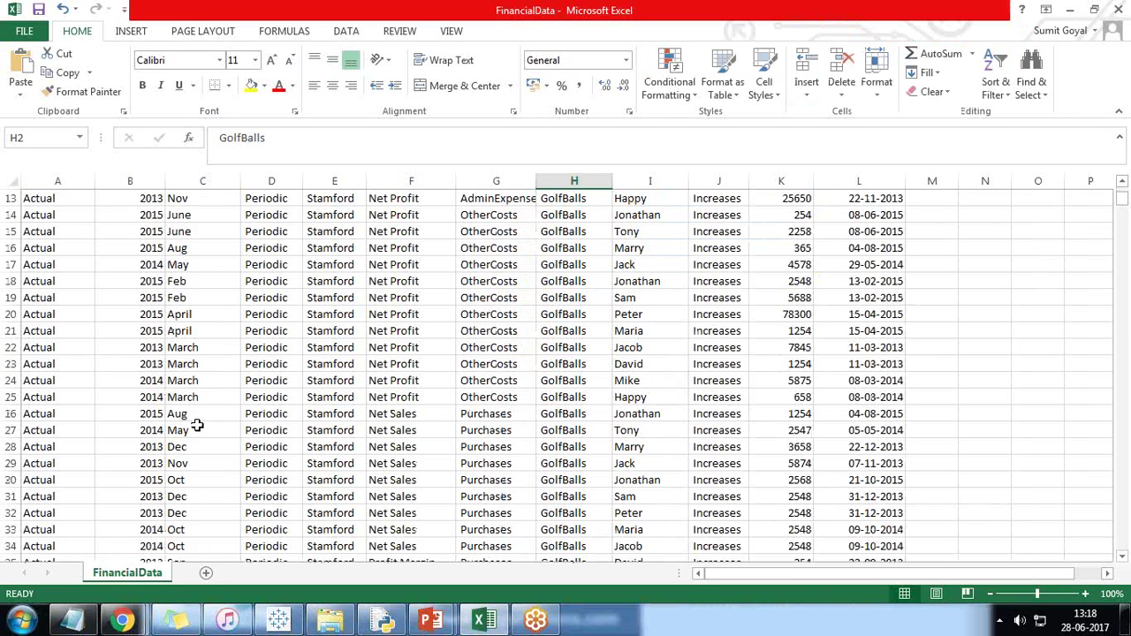
scroll(196, 426, up, 4)
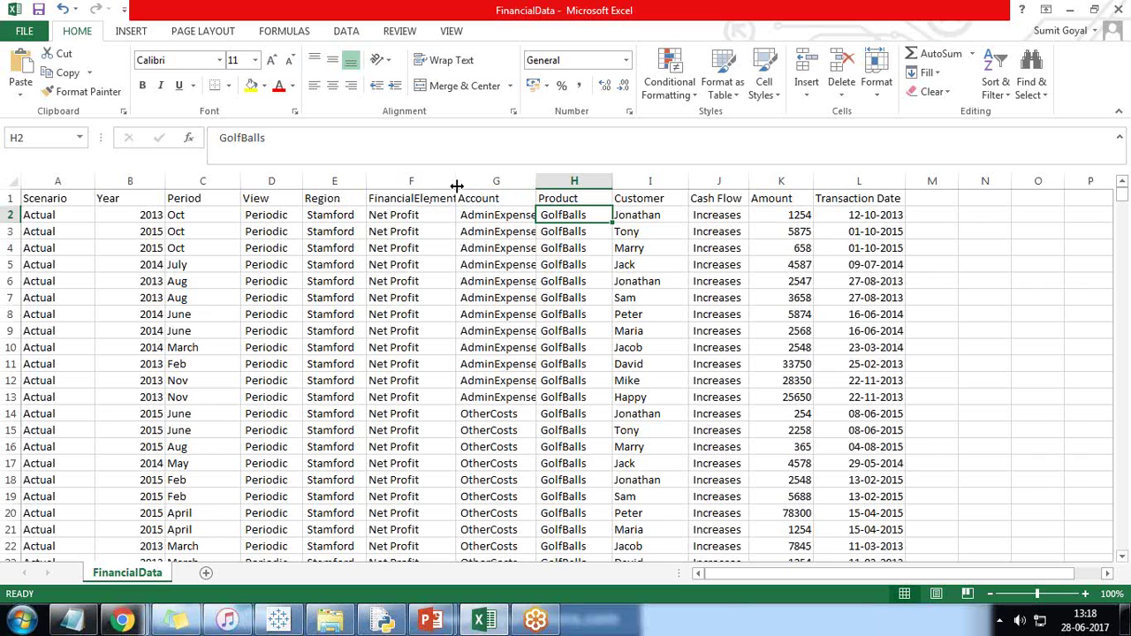
drag(457, 186, 487, 182)
scroll(402, 389, down, 10)
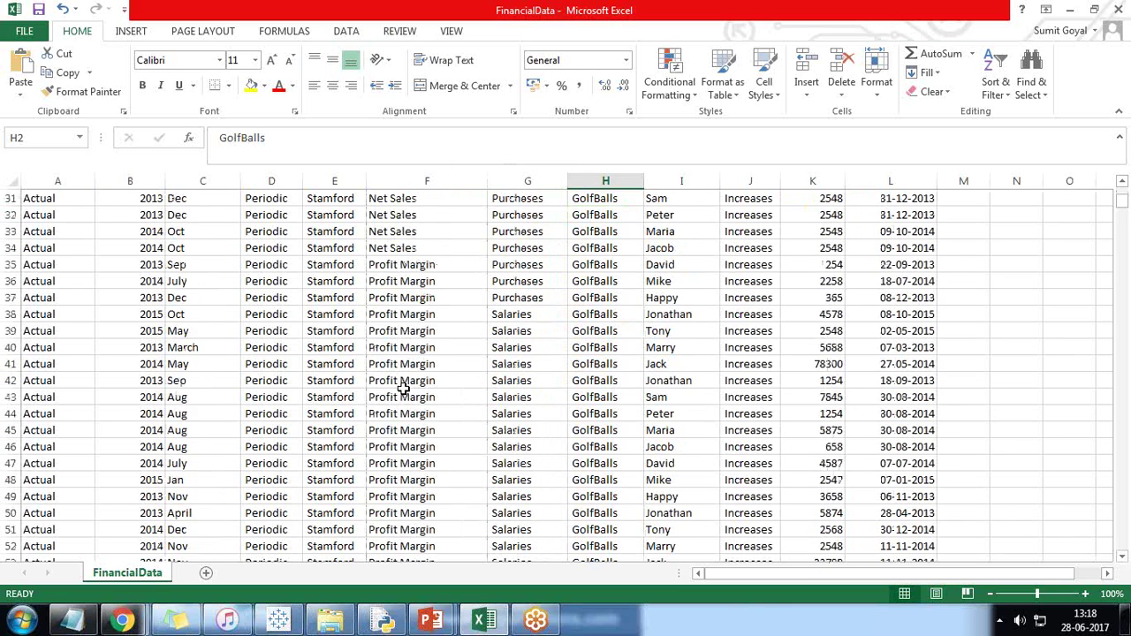
scroll(403, 389, down, 3)
scroll(403, 393, up, 13)
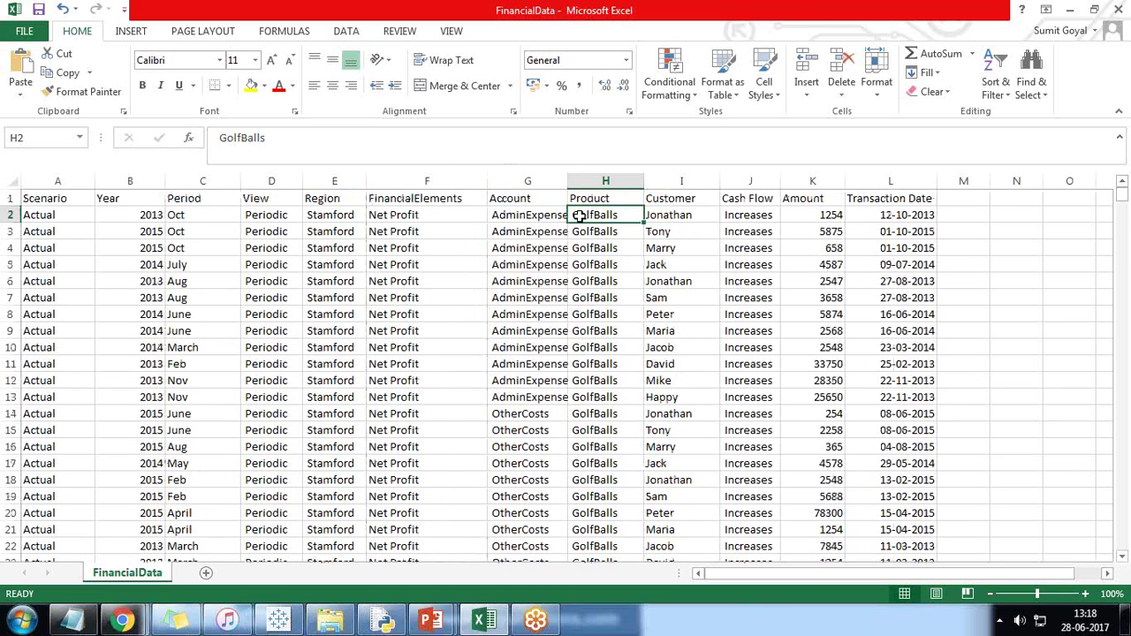
drag(568, 180, 595, 181)
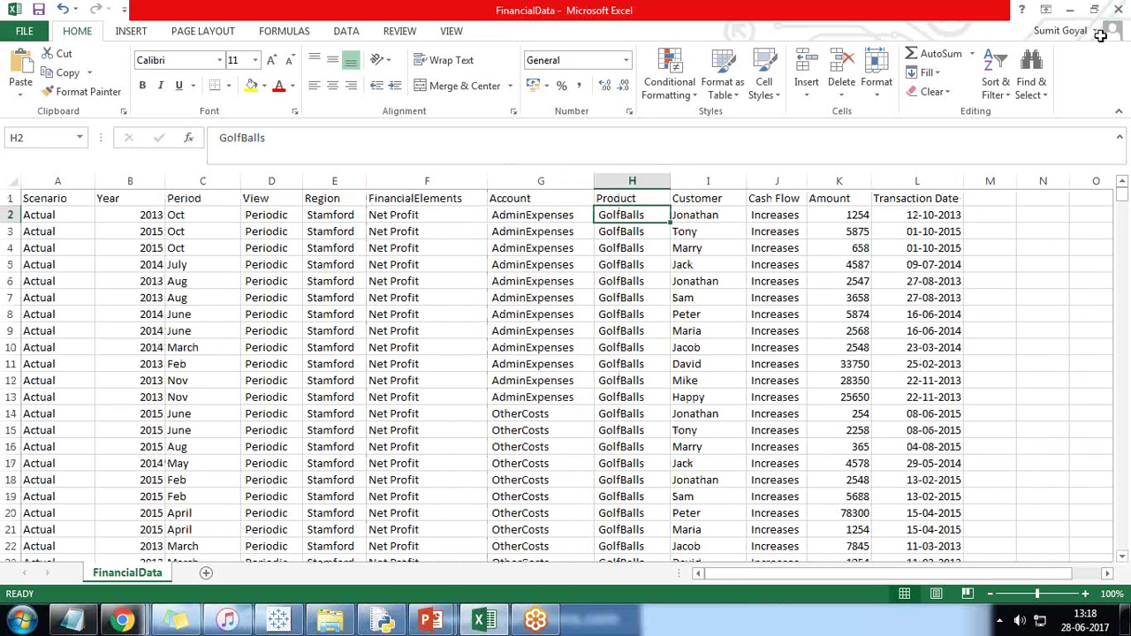
Select cell H13 in the Product column, then return to the Einstein Analytics browser window.
click(619, 397)
scroll(618, 402, down, 20)
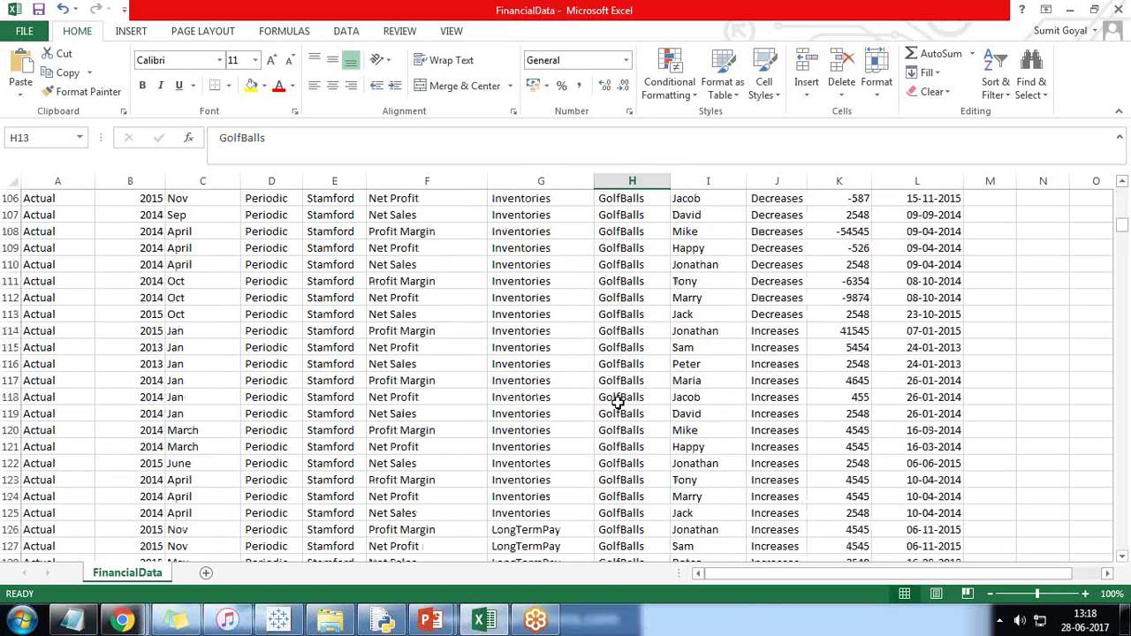
scroll(618, 402, up, 20)
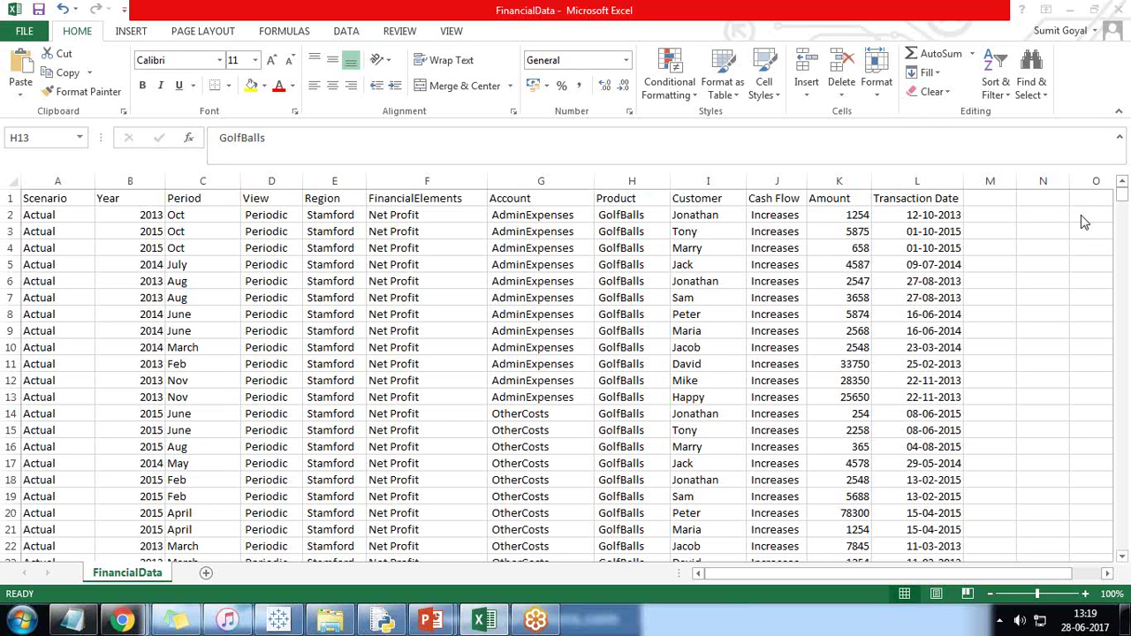
mouse_move(122, 620)
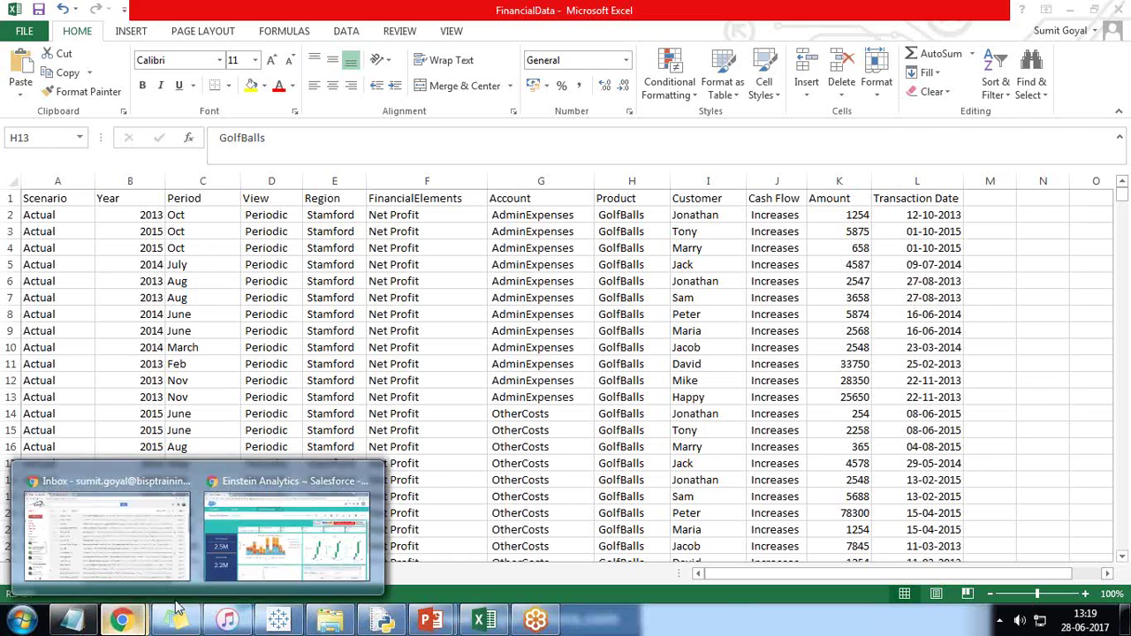
click(313, 548)
Build a new Financial Data lens charting Sum of Amount grouped by FinancialElements.
click(250, 112)
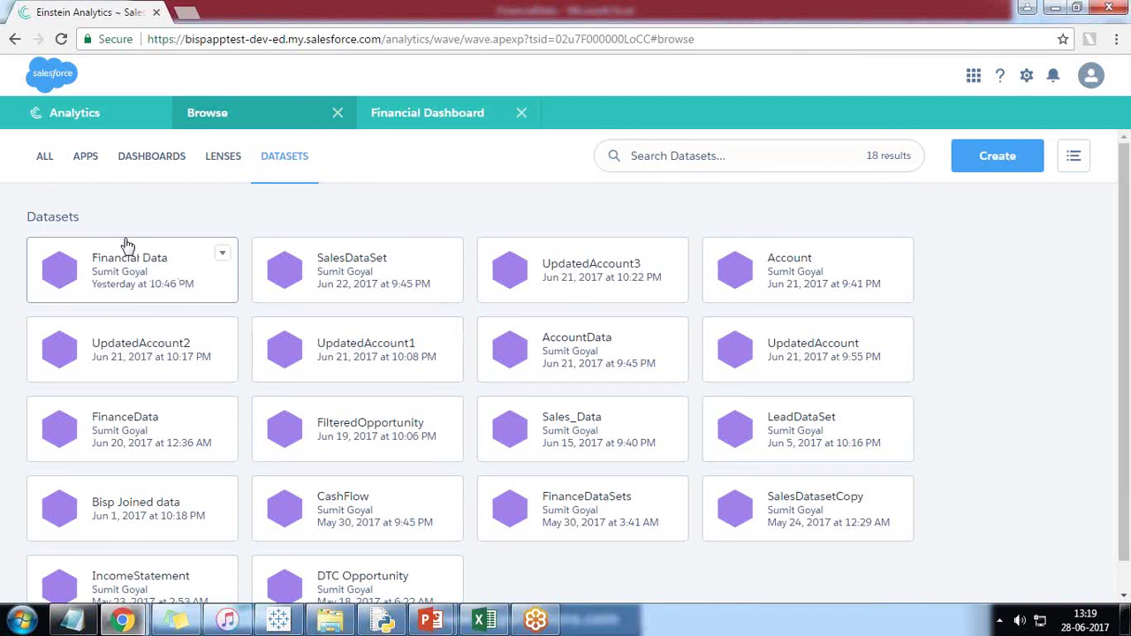
click(123, 270)
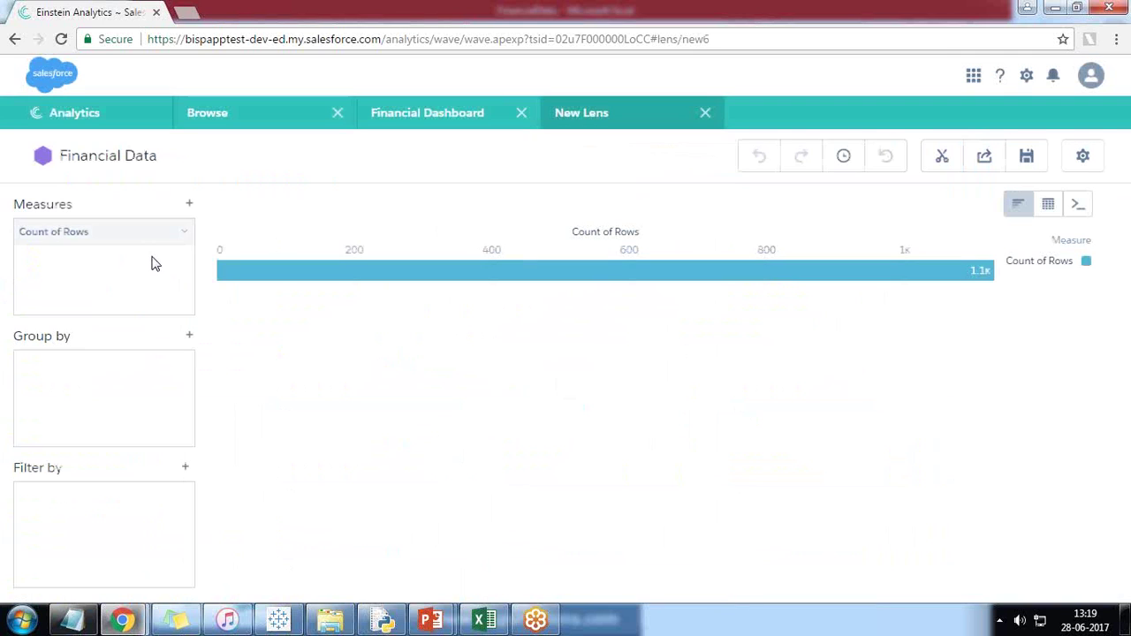
click(71, 237)
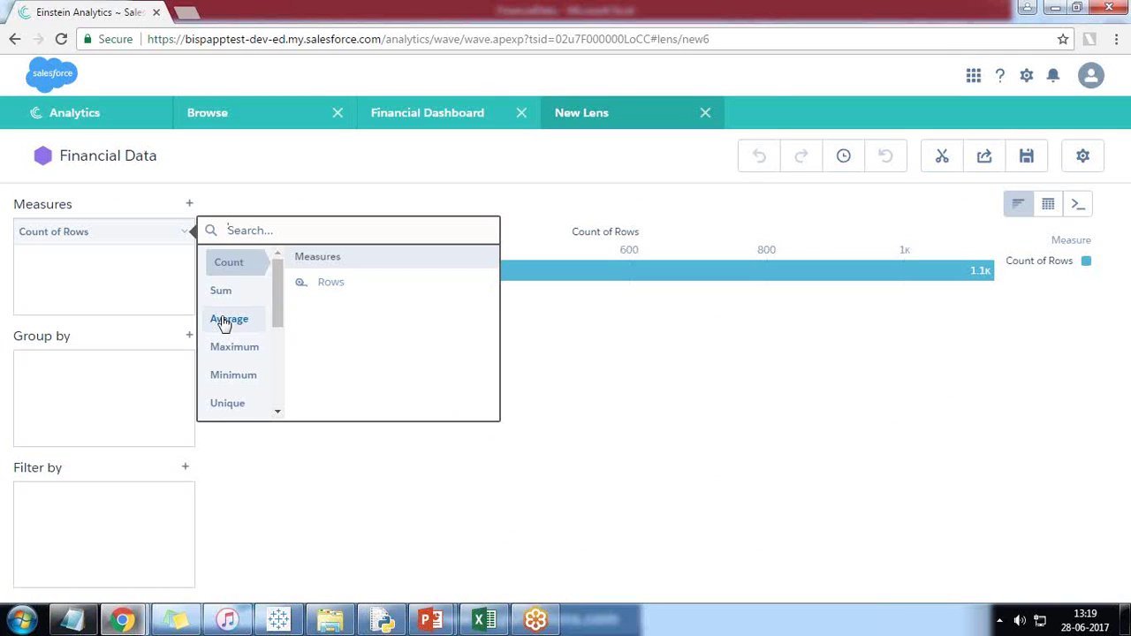
click(222, 293)
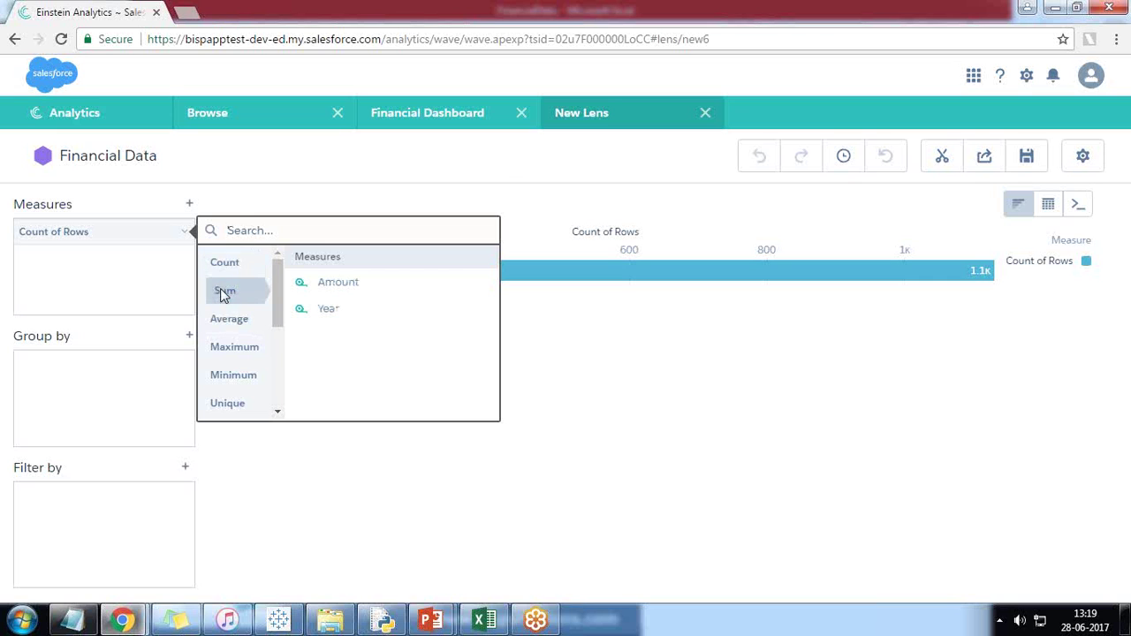
click(331, 290)
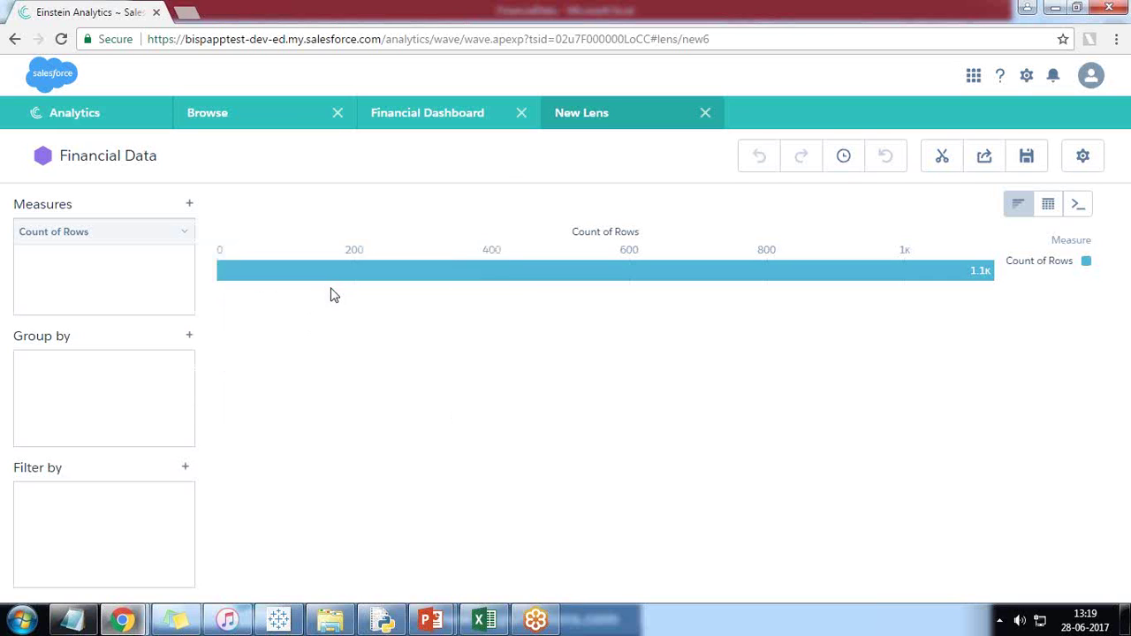
click(189, 337)
click(292, 453)
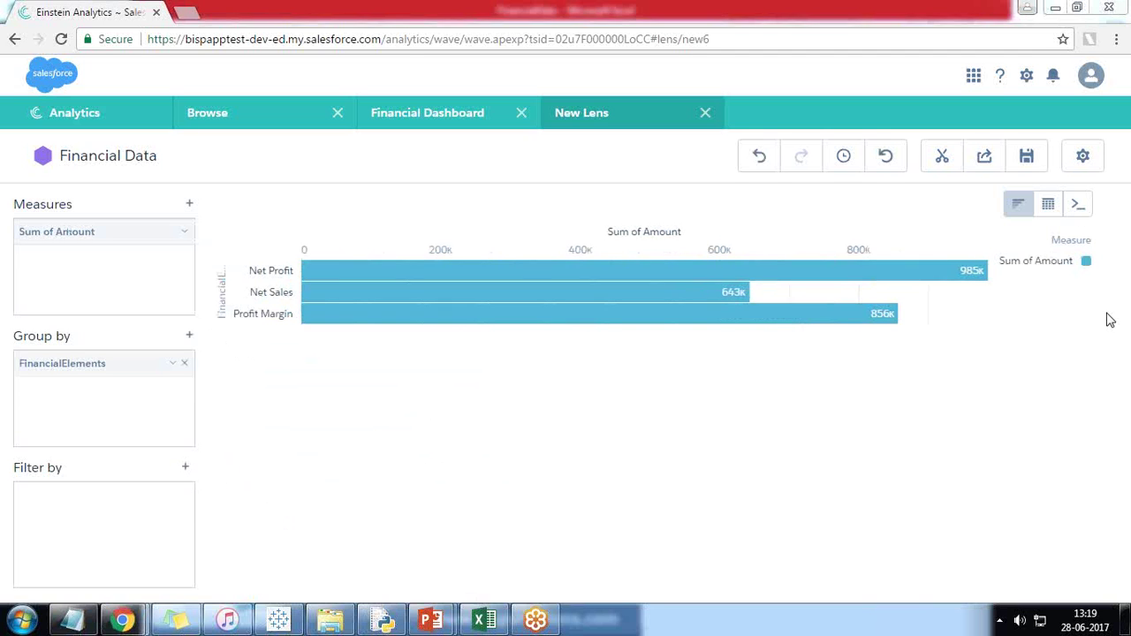
click(1019, 207)
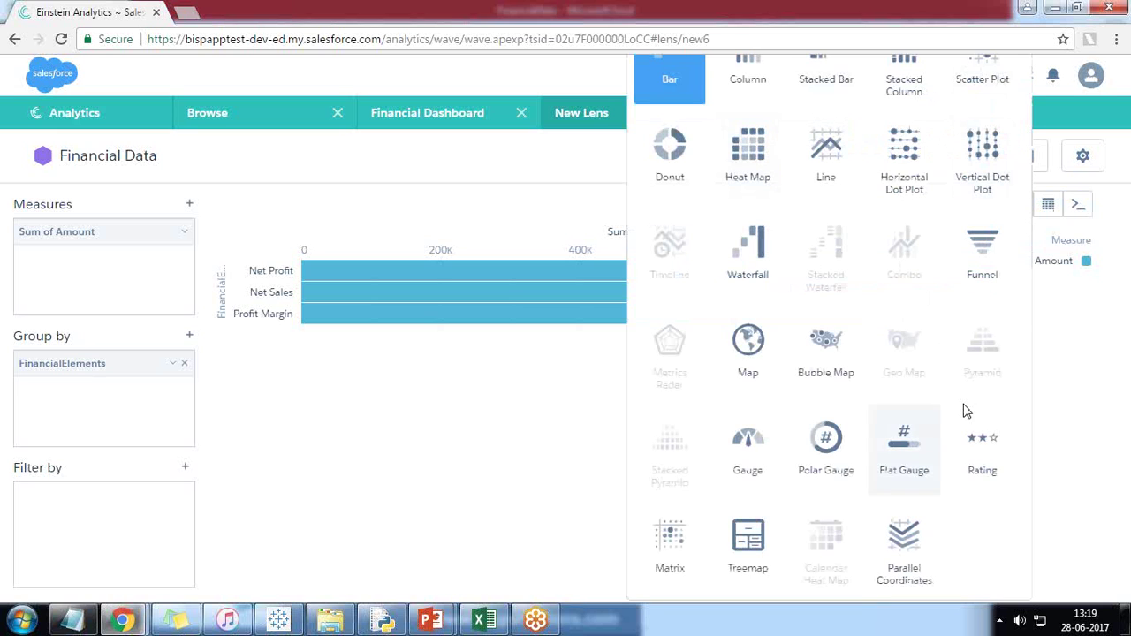
click(495, 206)
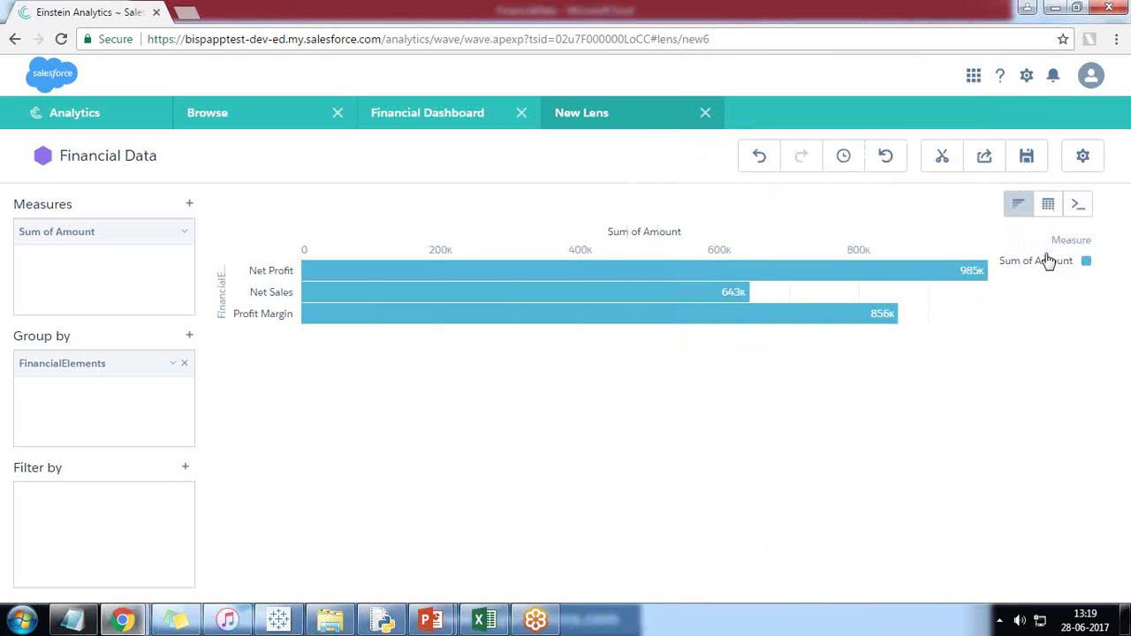
click(1049, 209)
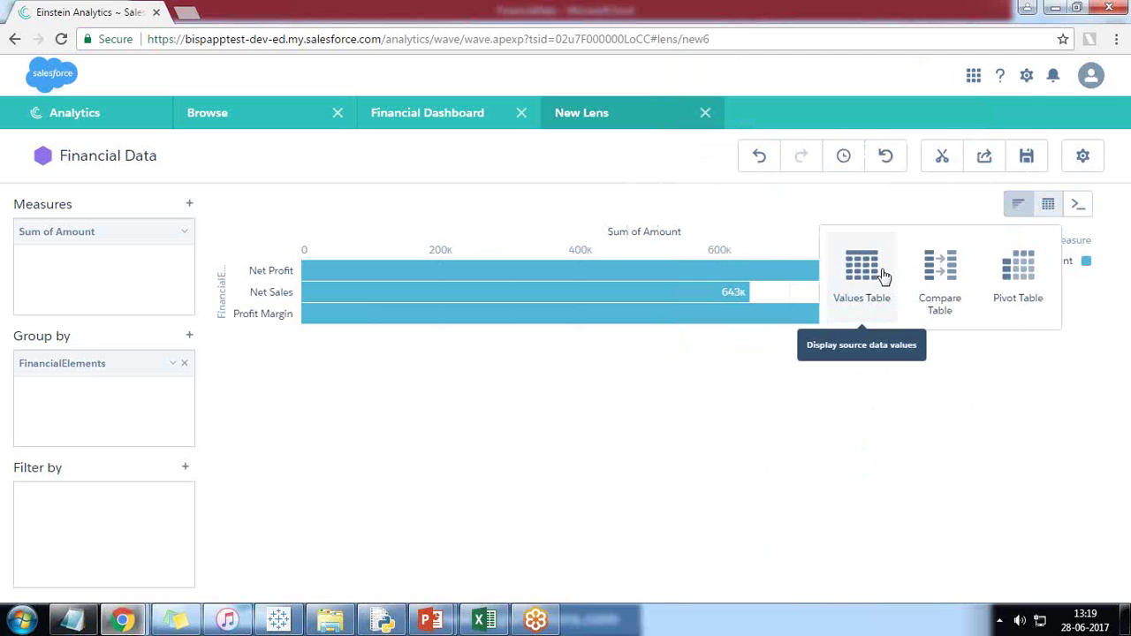
click(1076, 209)
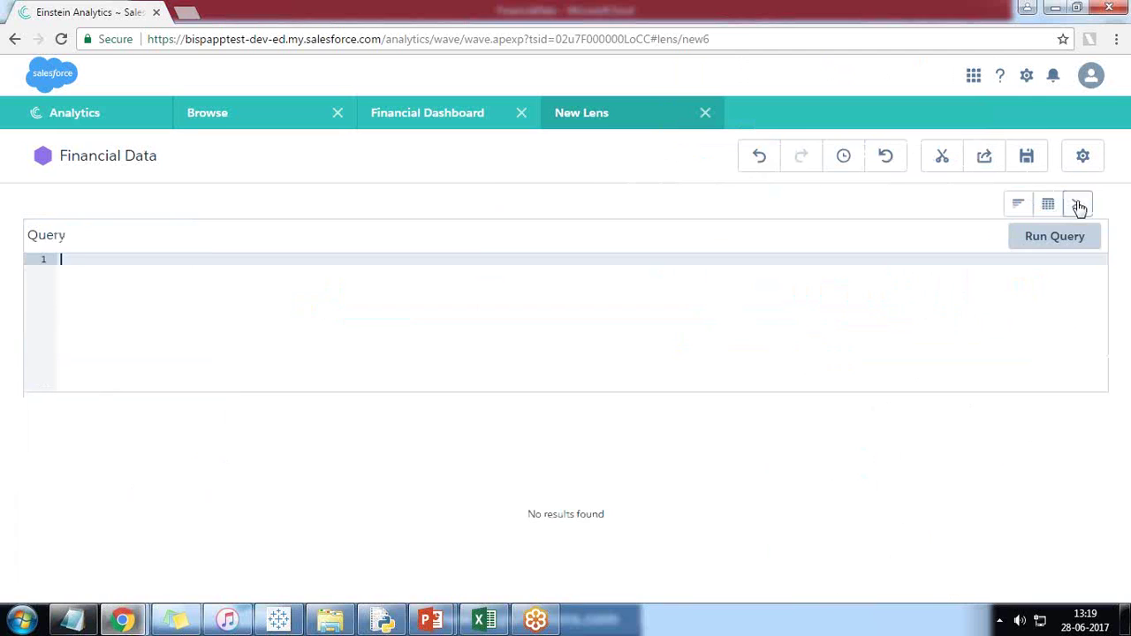
click(1016, 206)
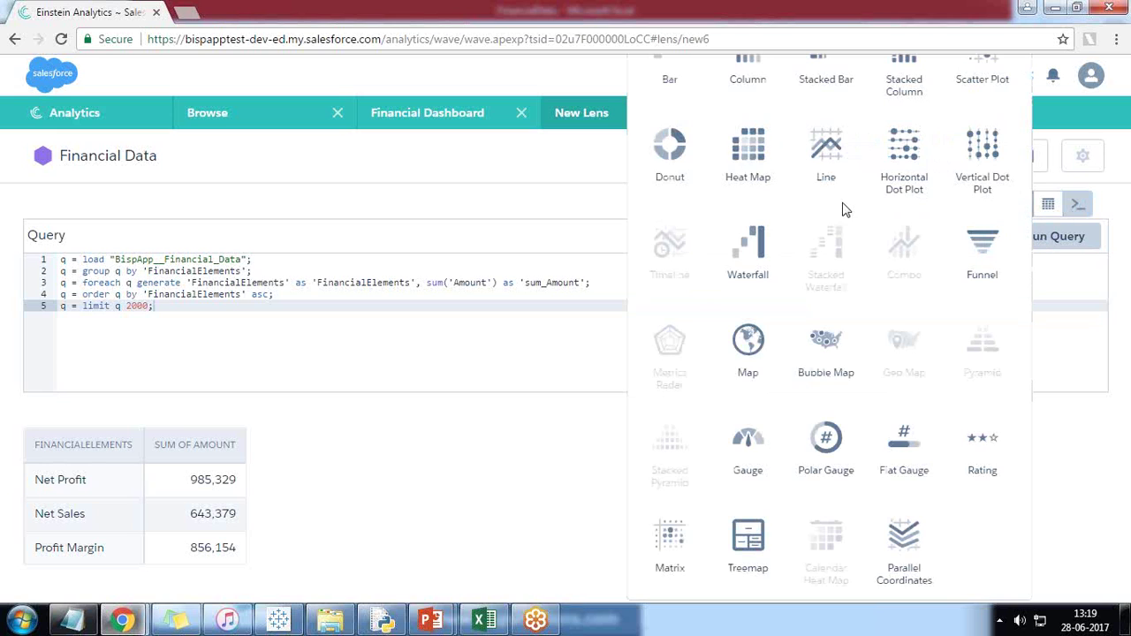
click(664, 76)
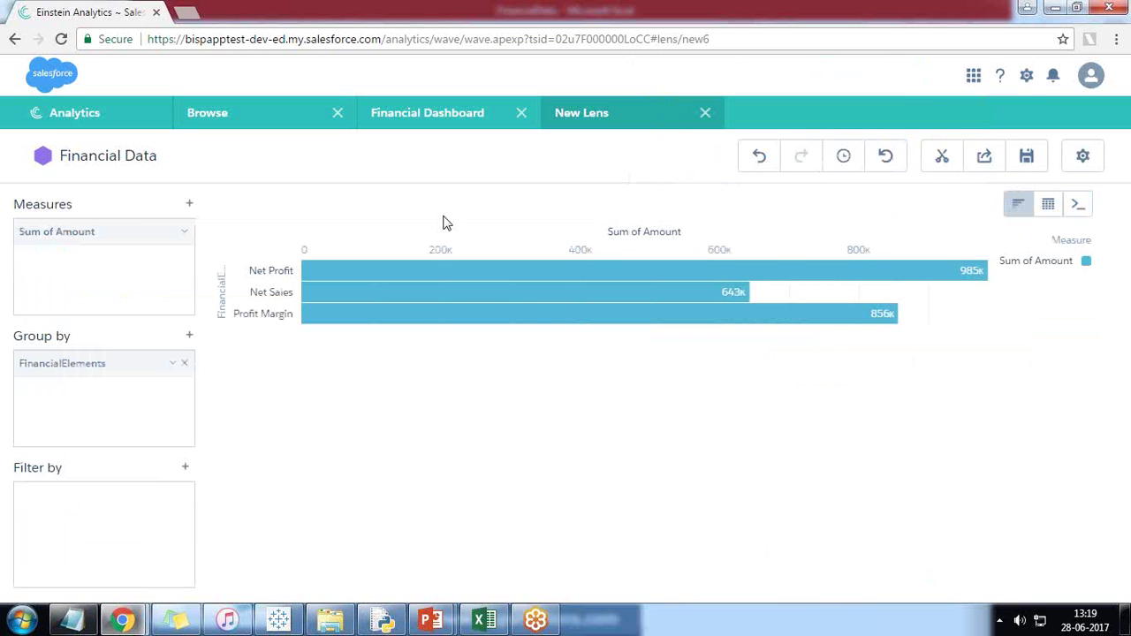
Review the Financial Dashboard: Total Amount 2.5M, Actual Cost 2.2M and the Variation by Financial Elements chart.
click(424, 111)
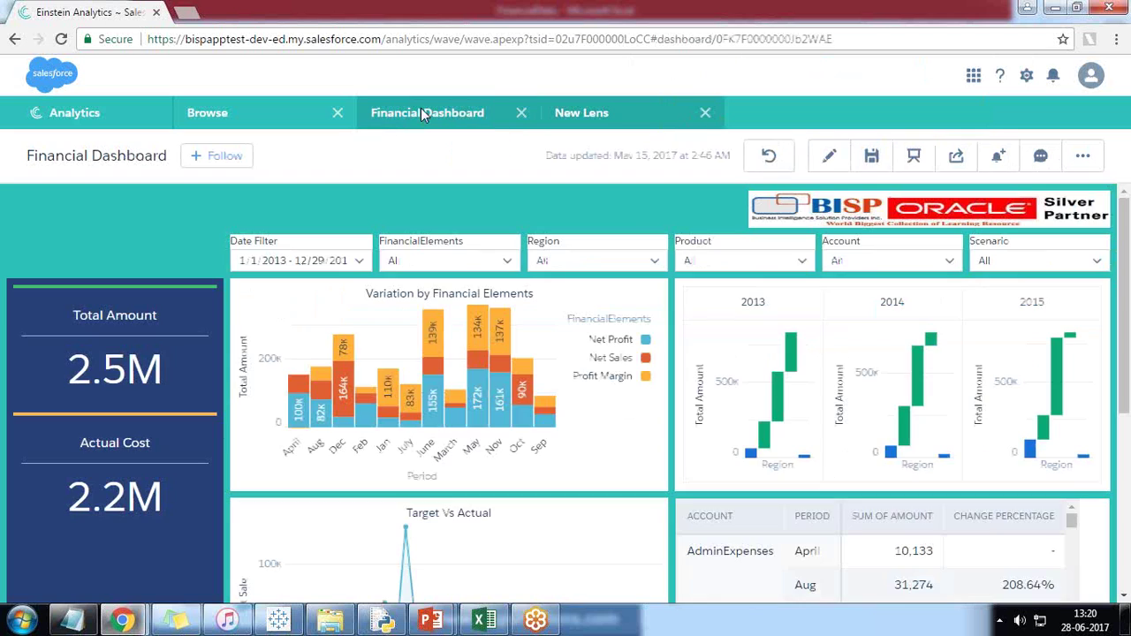
mouse_move(499, 408)
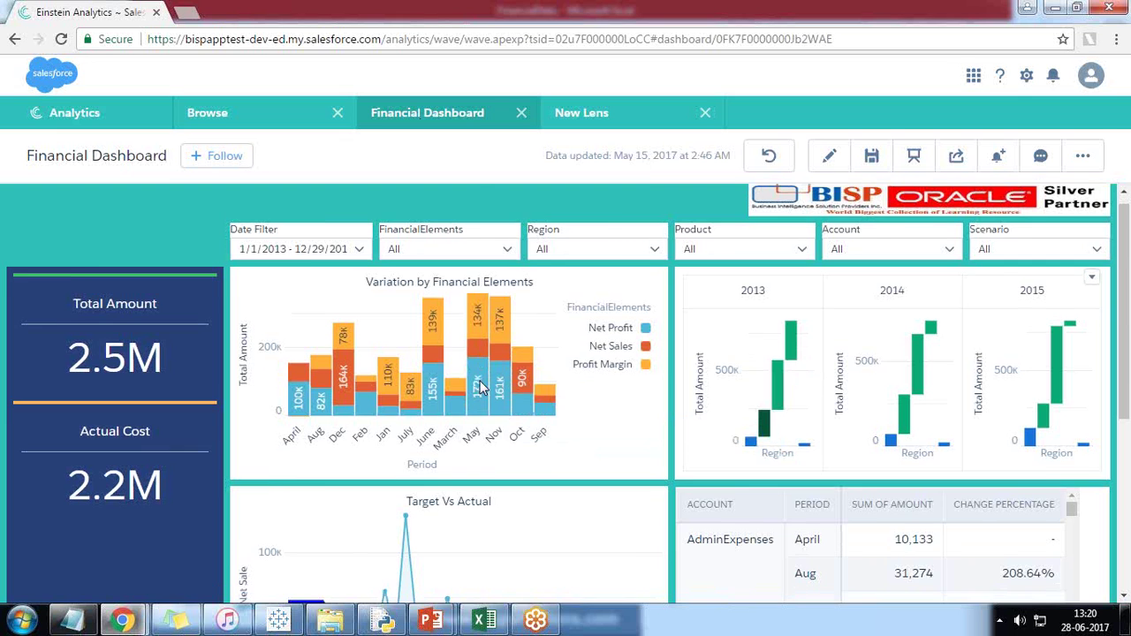
scroll(482, 387, down, 2)
scroll(482, 387, up, 2)
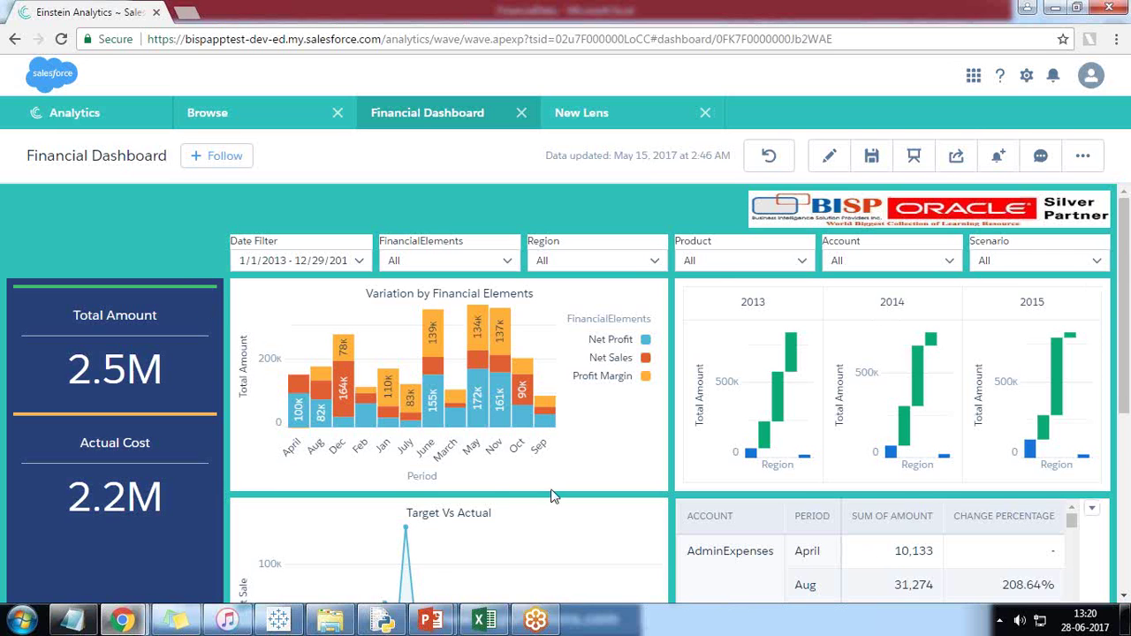
scroll(497, 469, down, 1)
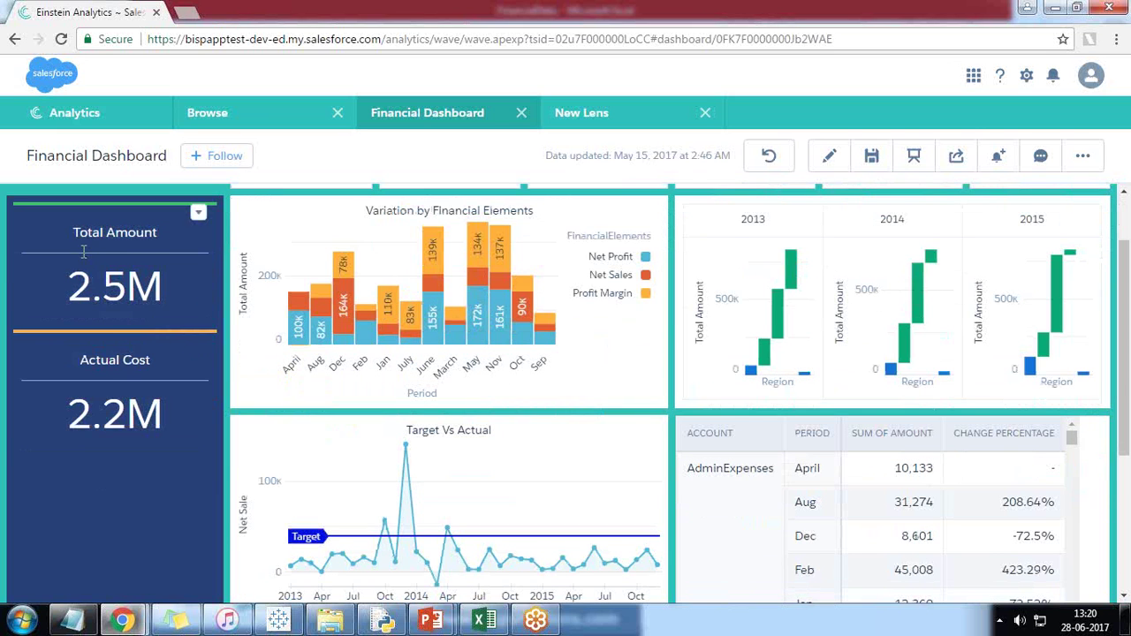
scroll(82, 251, up, 1)
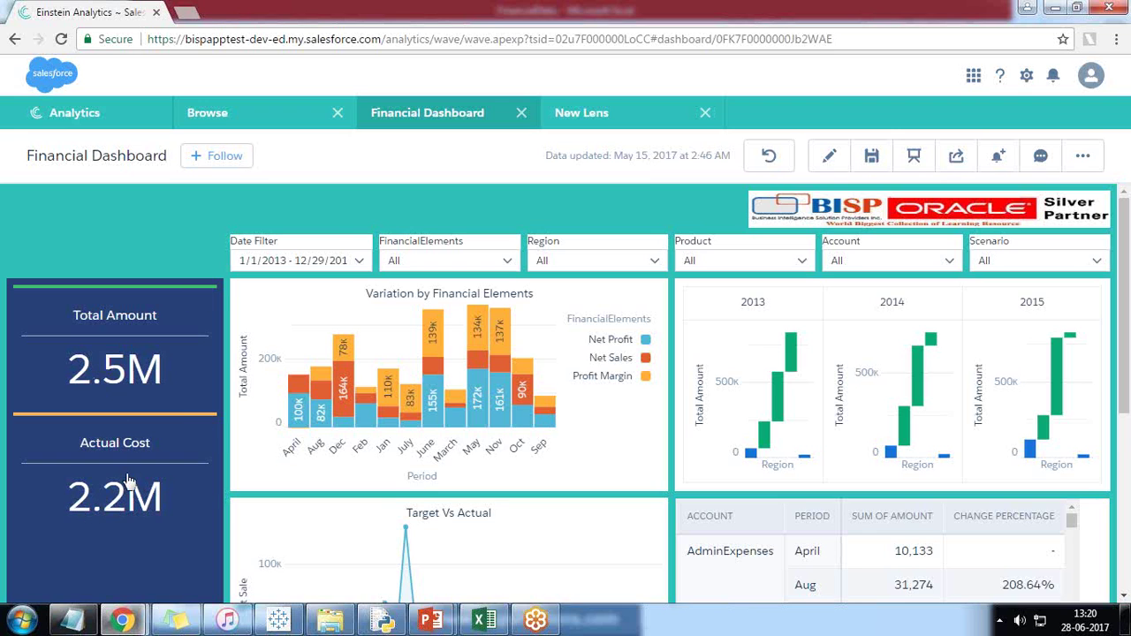
click(361, 264)
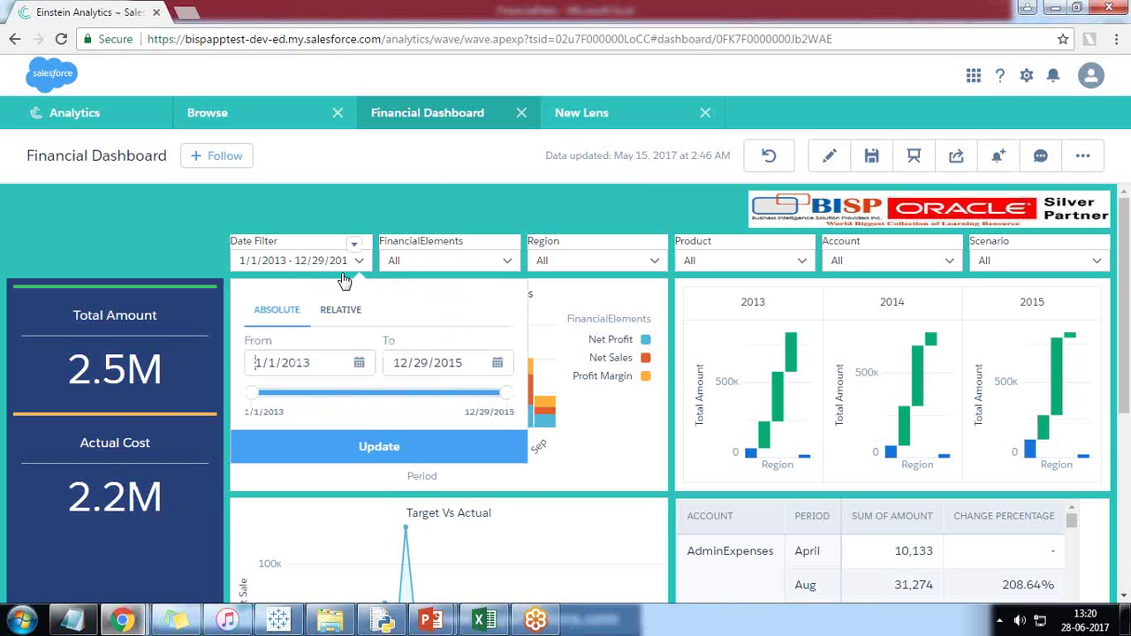
click(341, 311)
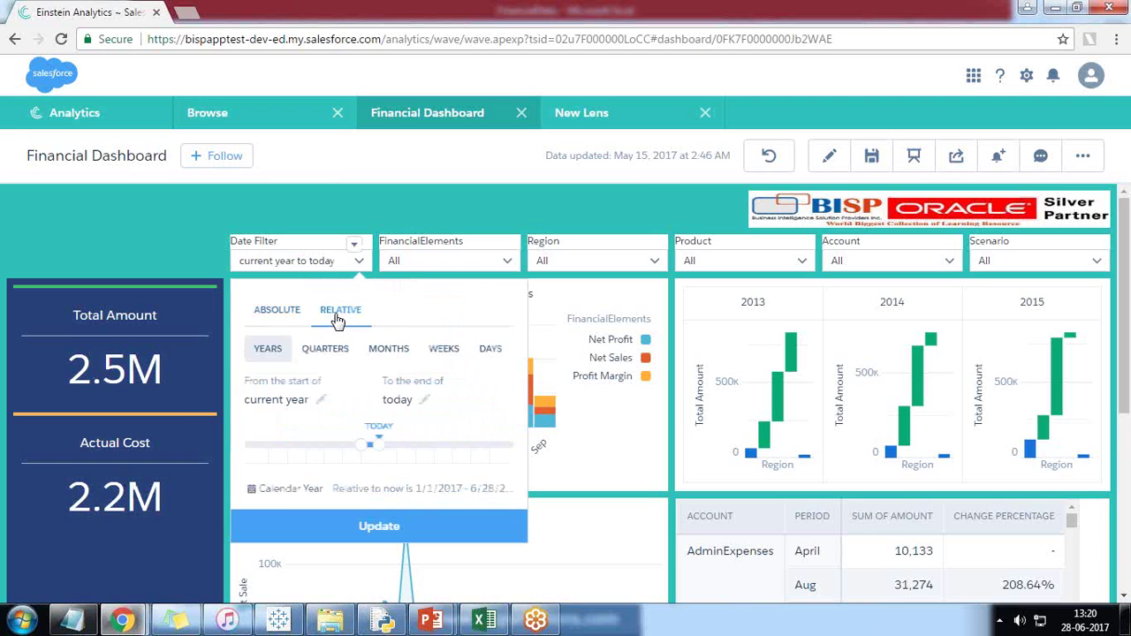
click(274, 311)
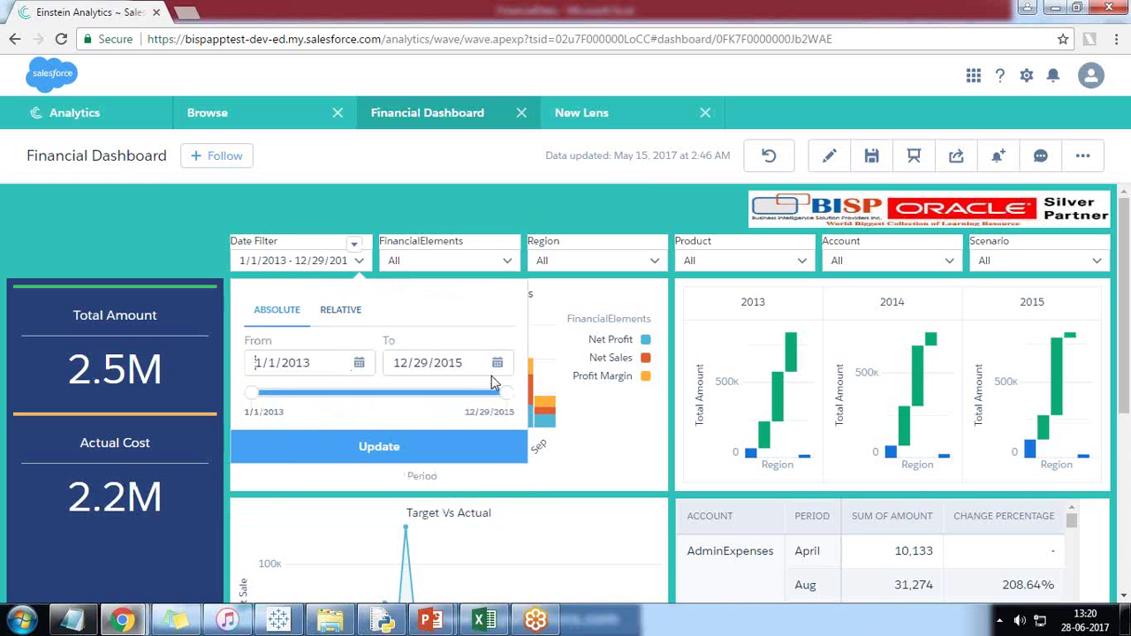
click(421, 265)
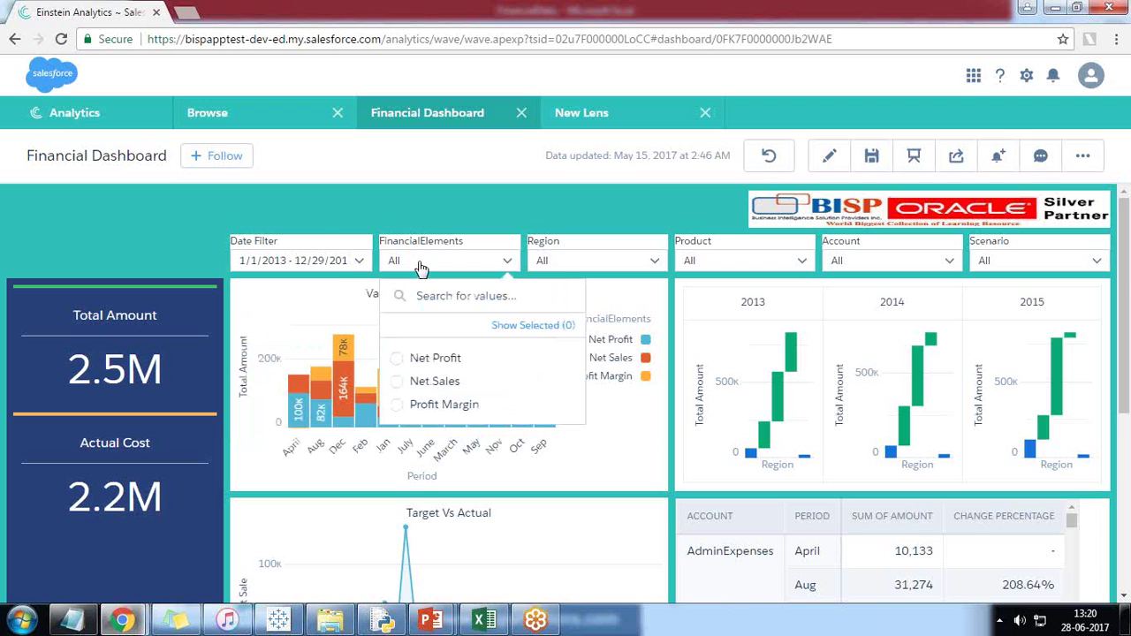
click(320, 212)
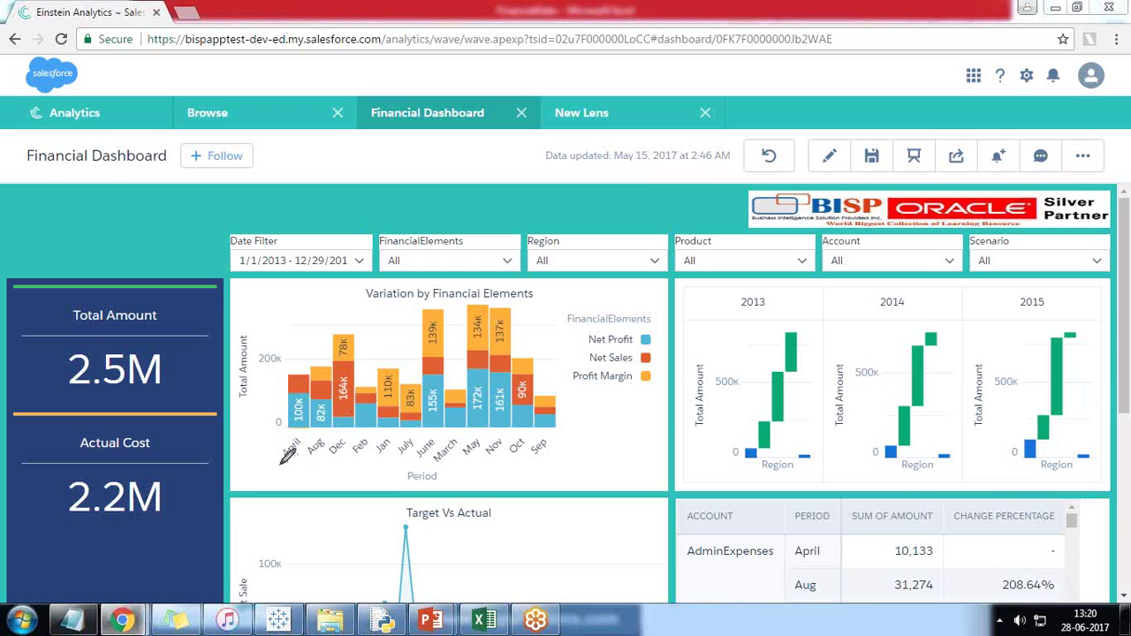
drag(276, 467, 569, 468)
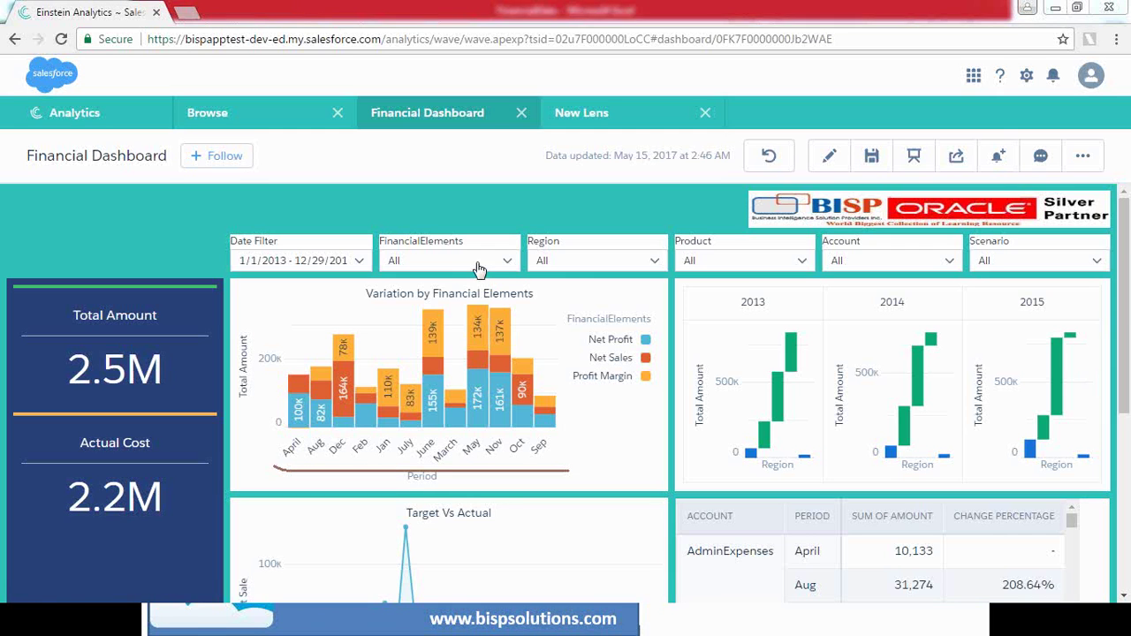
click(477, 265)
click(436, 359)
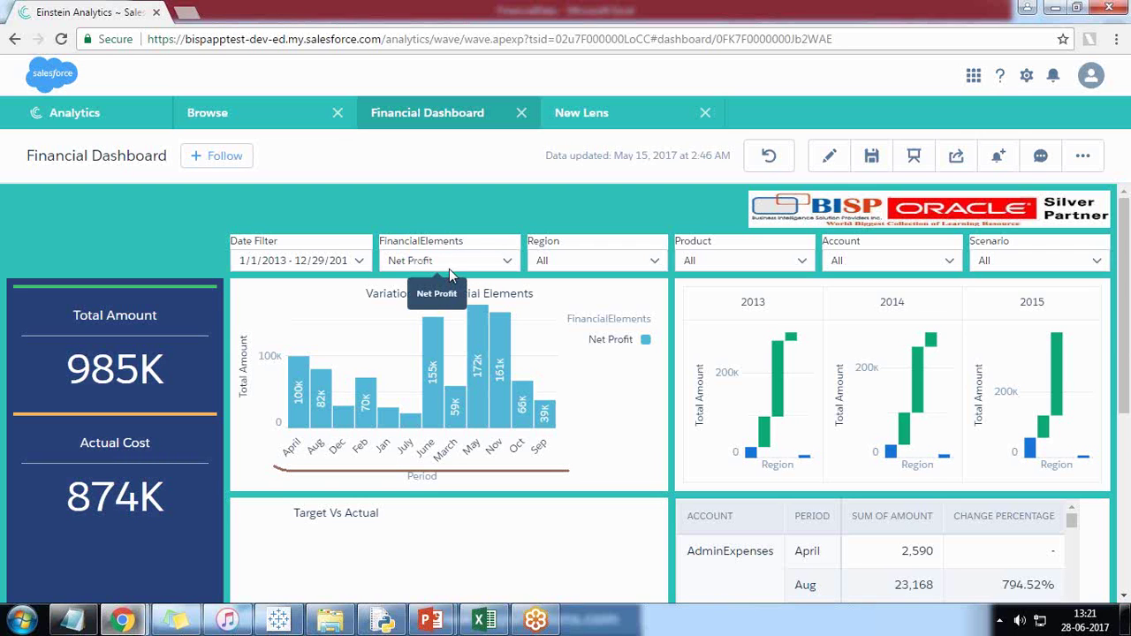
scroll(1125, 268, down, 2)
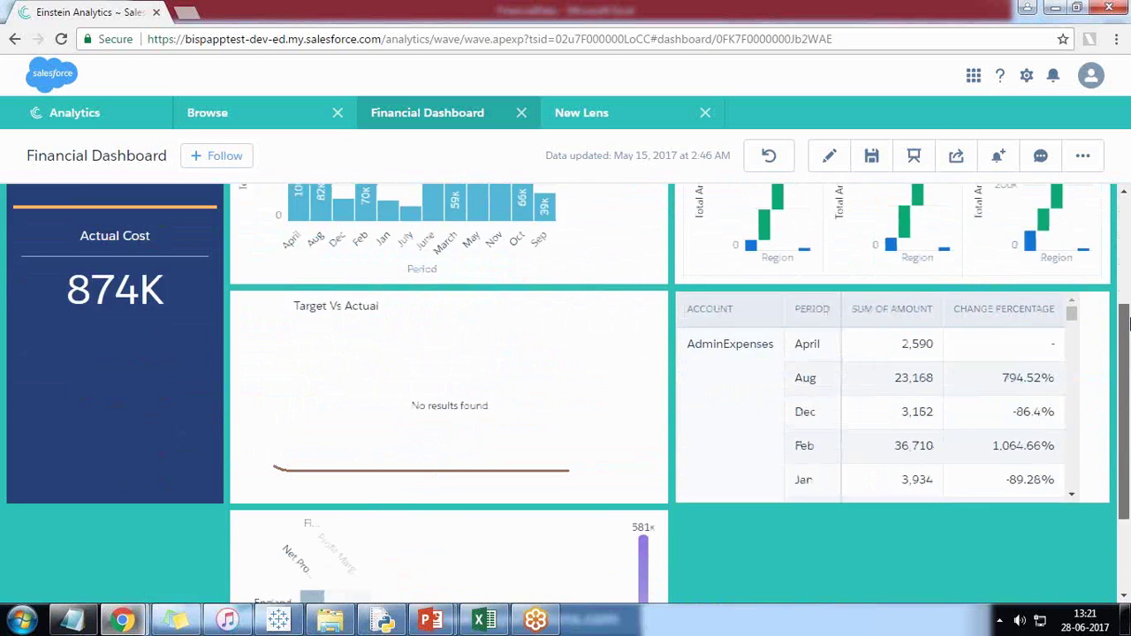
scroll(1074, 406, up, 2)
click(459, 264)
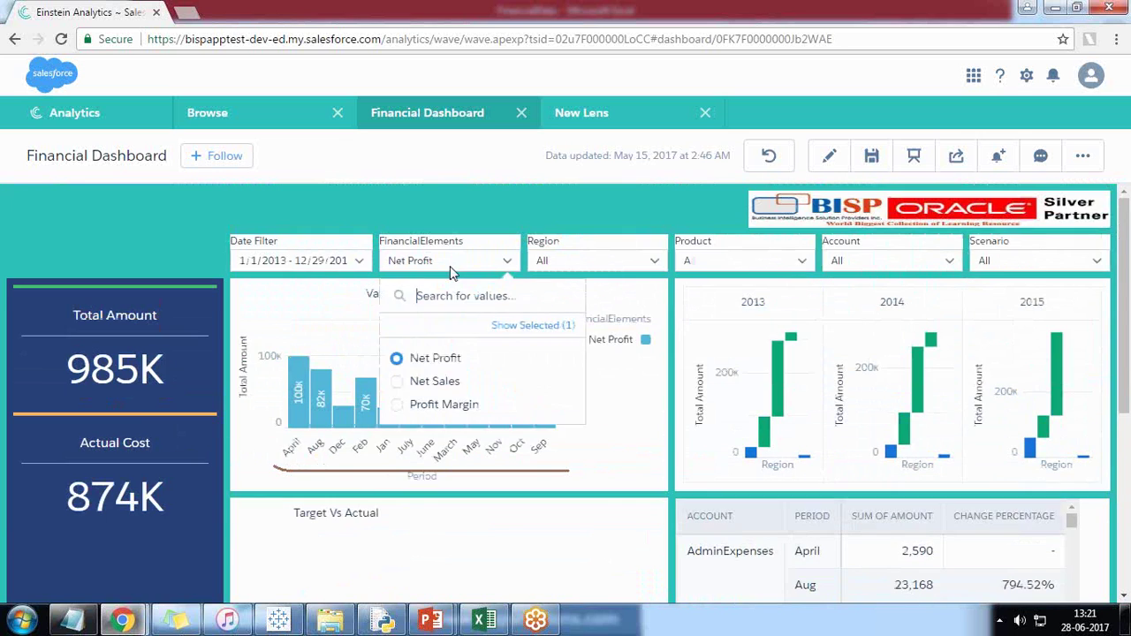
click(421, 356)
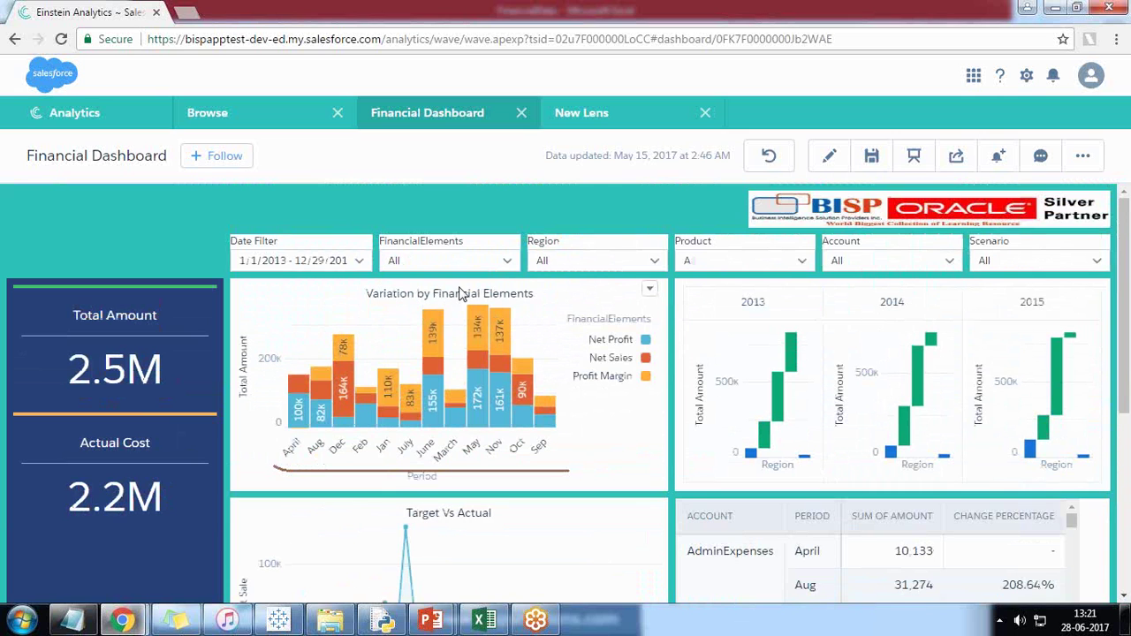
click(618, 264)
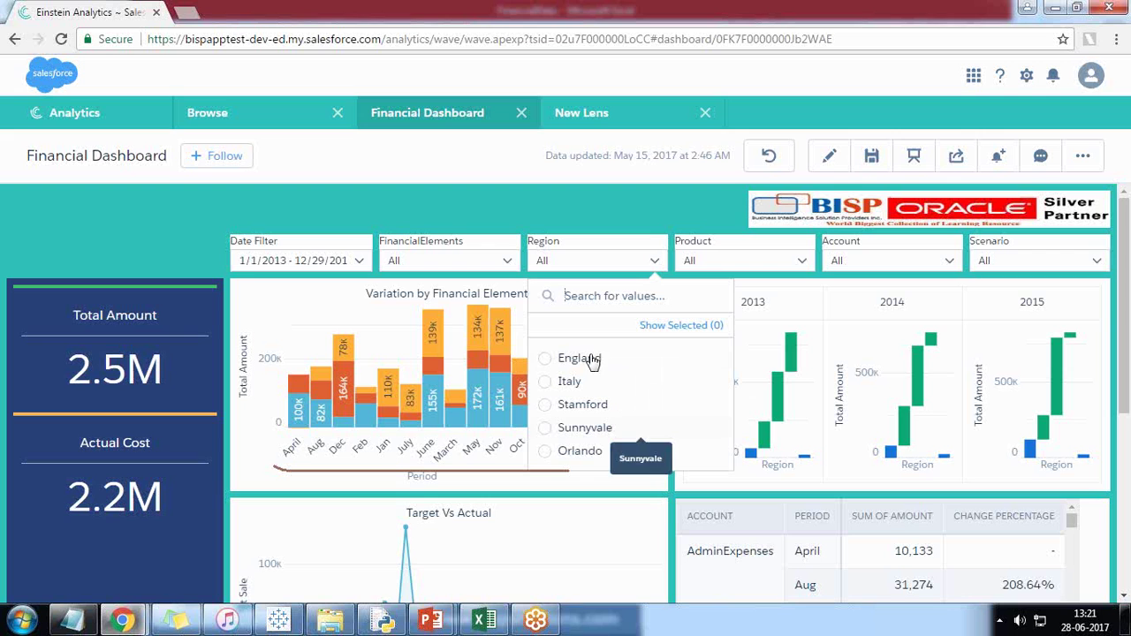
click(562, 458)
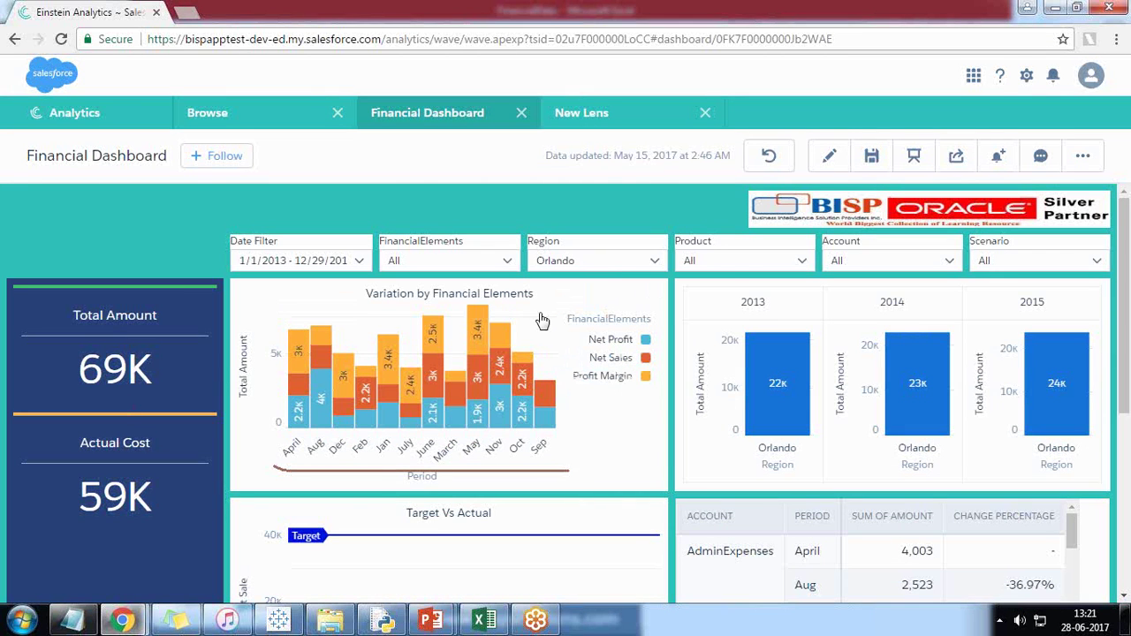
click(610, 260)
click(555, 454)
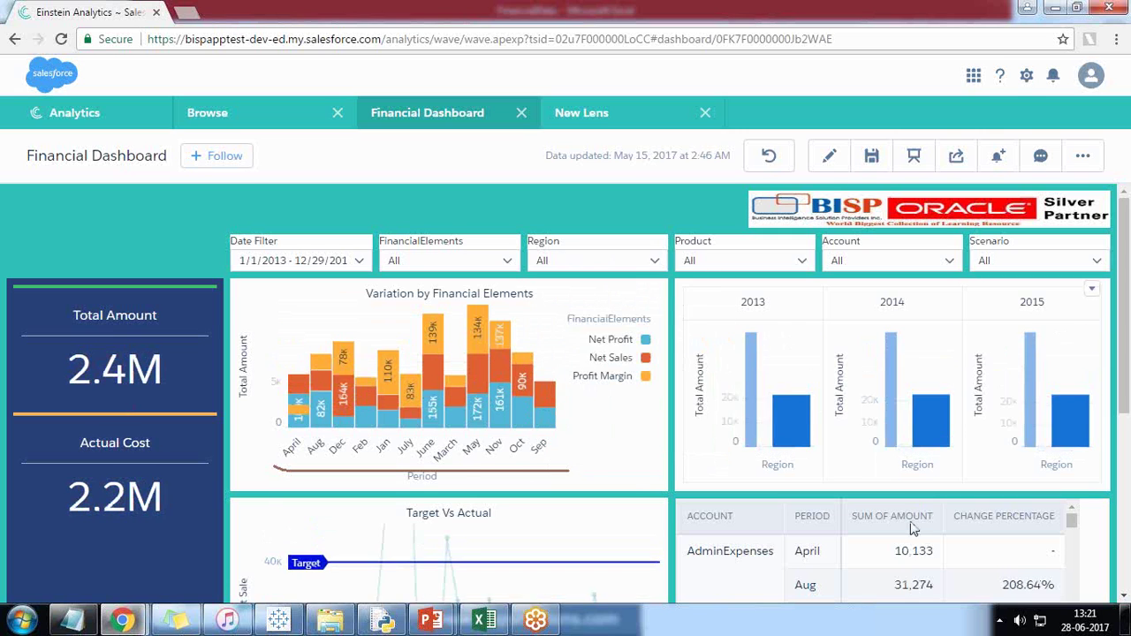
click(720, 270)
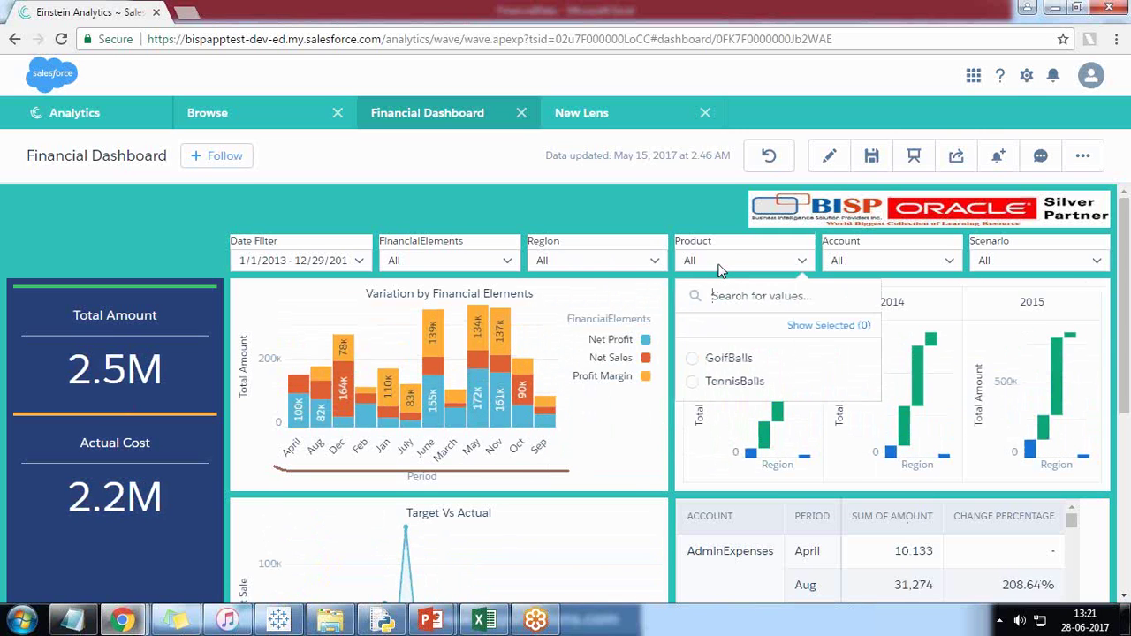
click(844, 265)
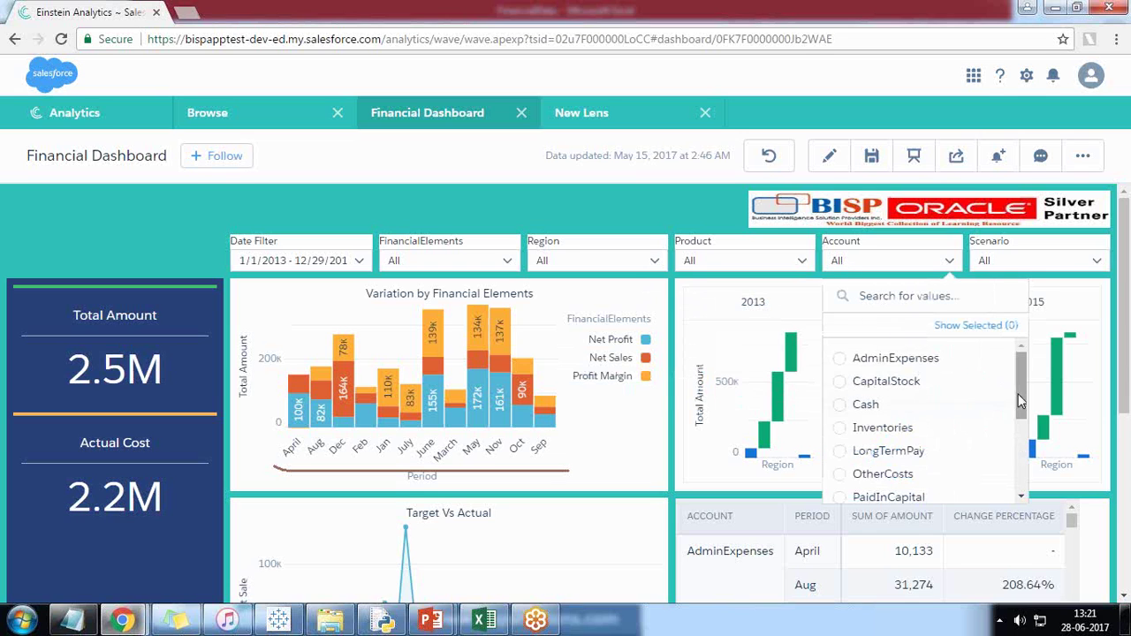
drag(1020, 380, 1025, 458)
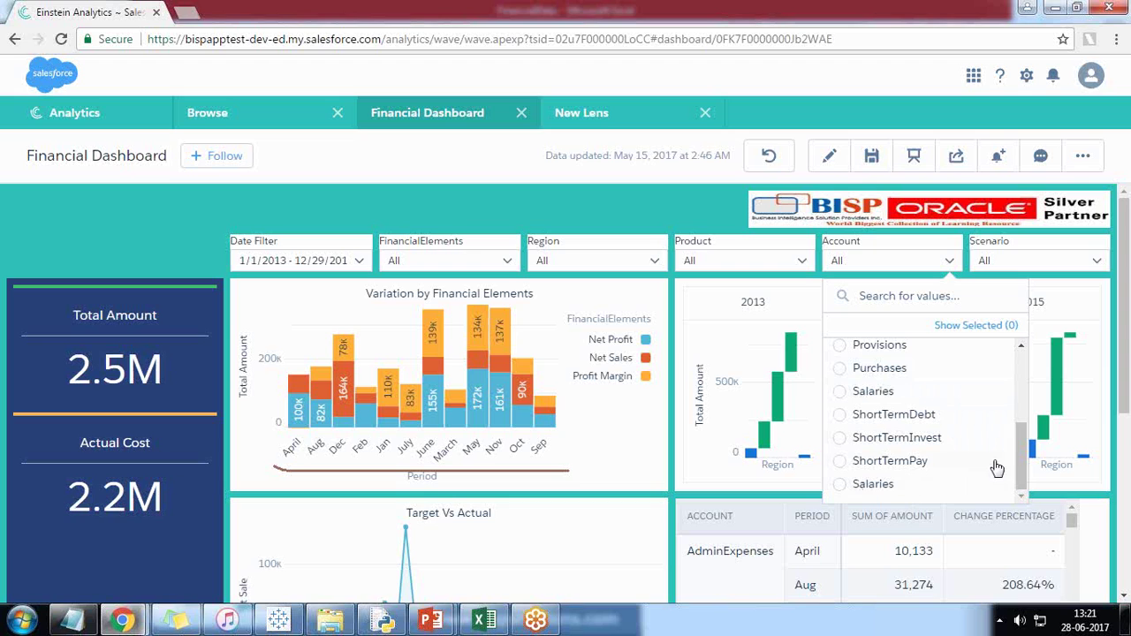
drag(1021, 463, 1020, 358)
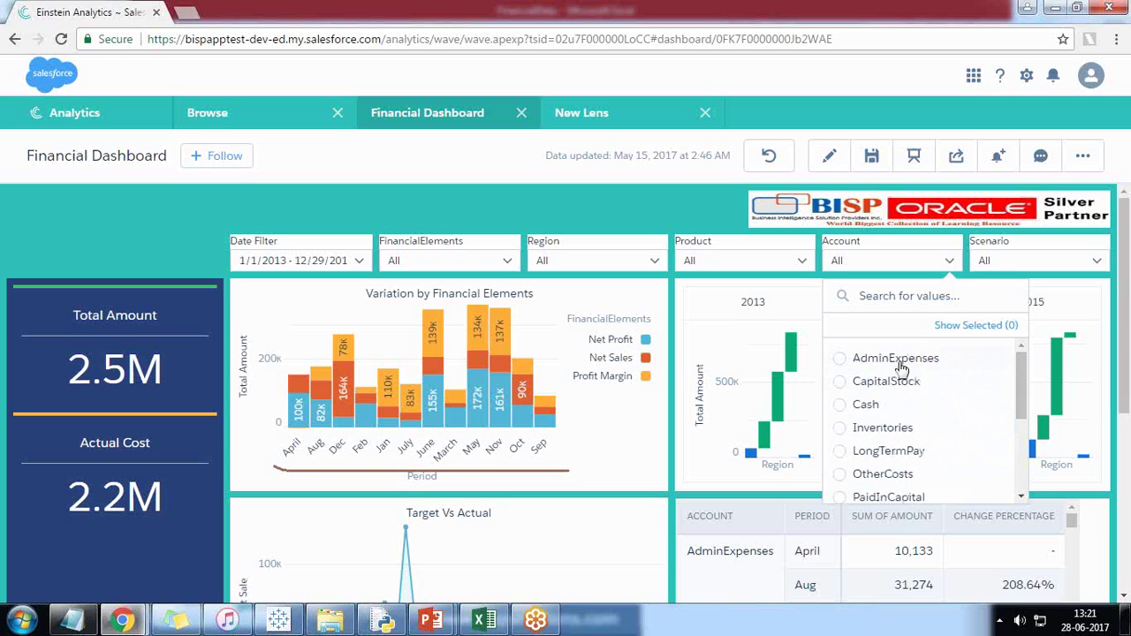
click(866, 411)
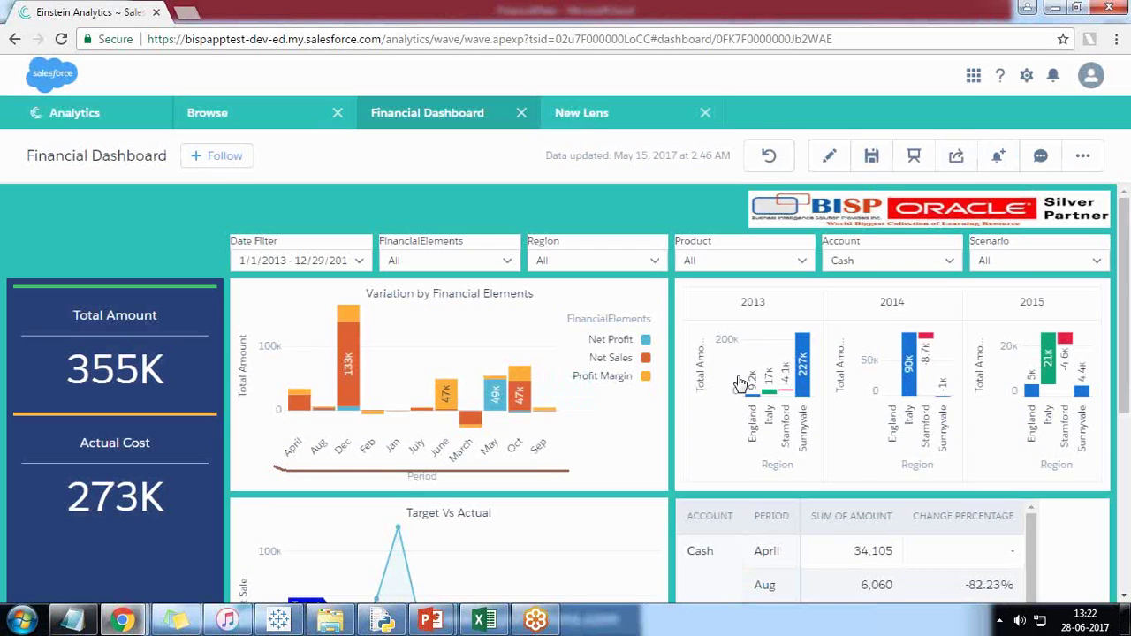
click(873, 262)
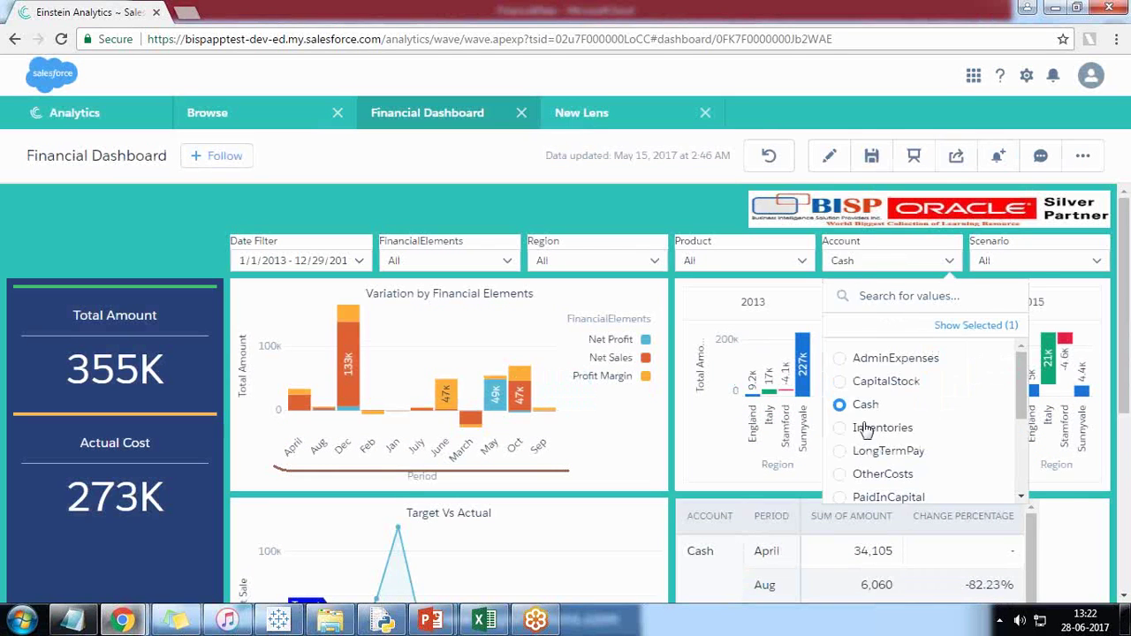
click(866, 409)
click(1029, 261)
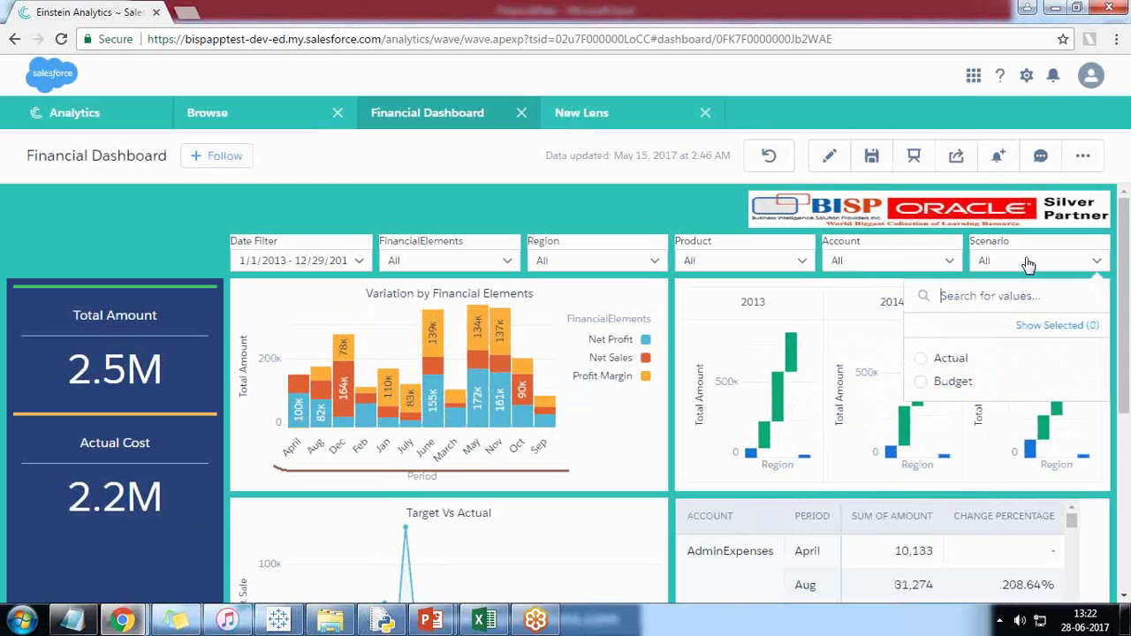
click(949, 361)
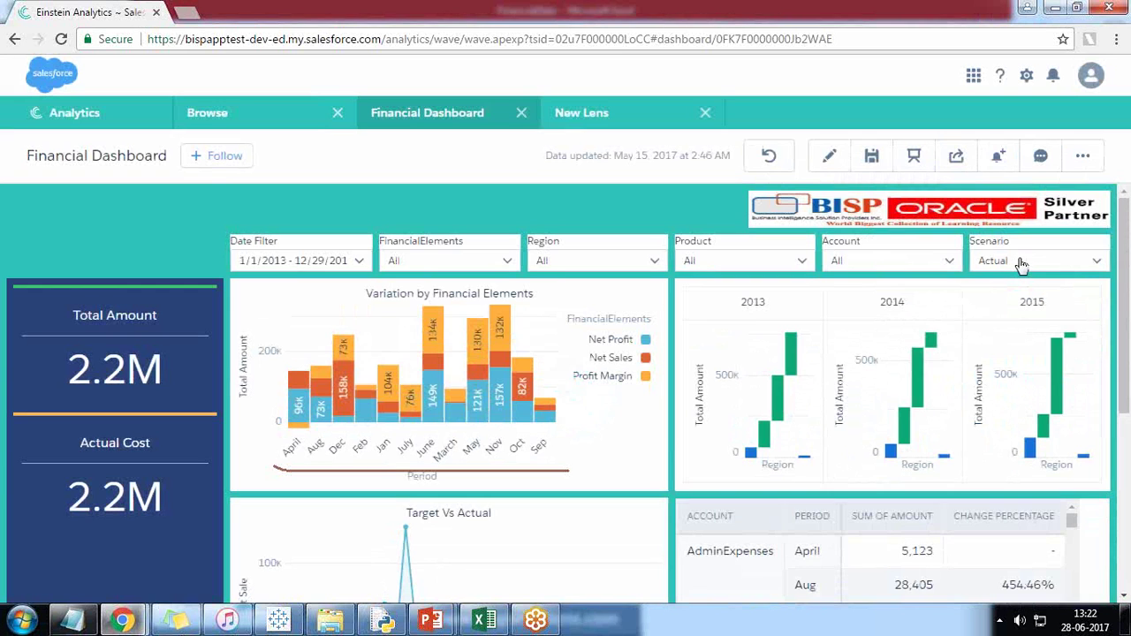
click(1021, 262)
click(953, 381)
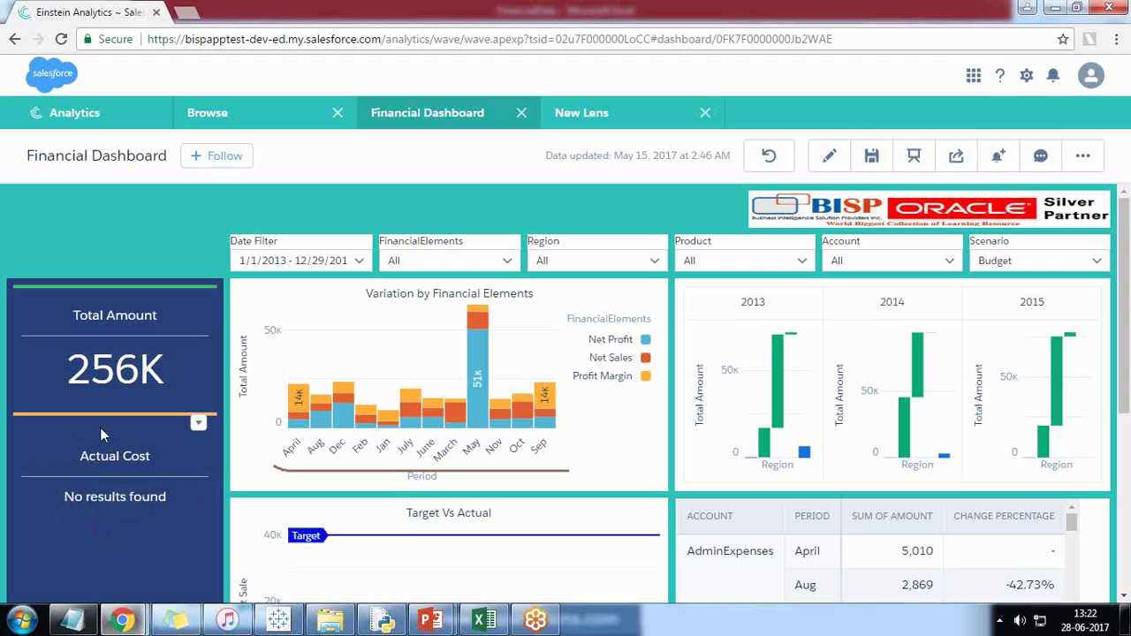
click(1002, 265)
click(921, 381)
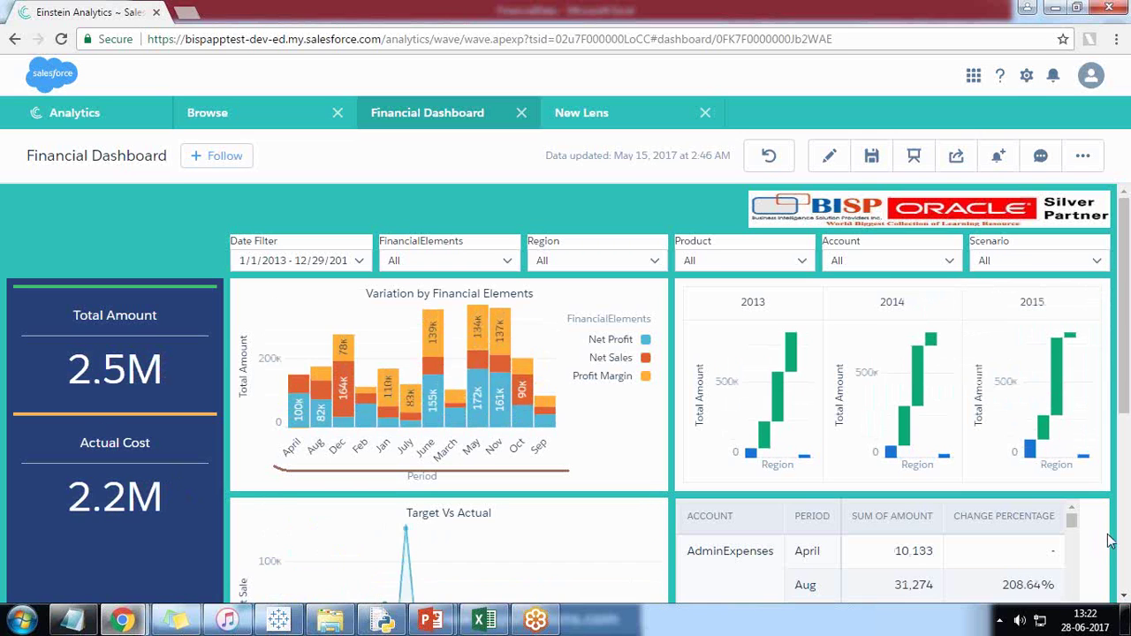
Scroll through the Financial Dashboard widgets, then open it in the Wave Dashboard Designer.
drag(1122, 221, 1124, 260)
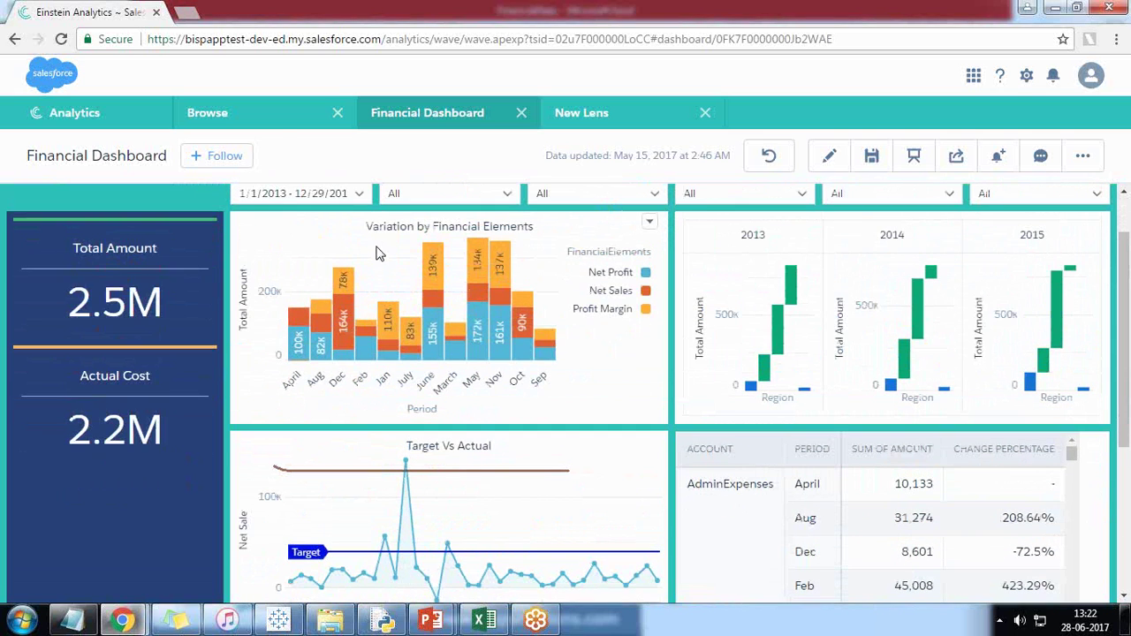
scroll(464, 362, up, 2)
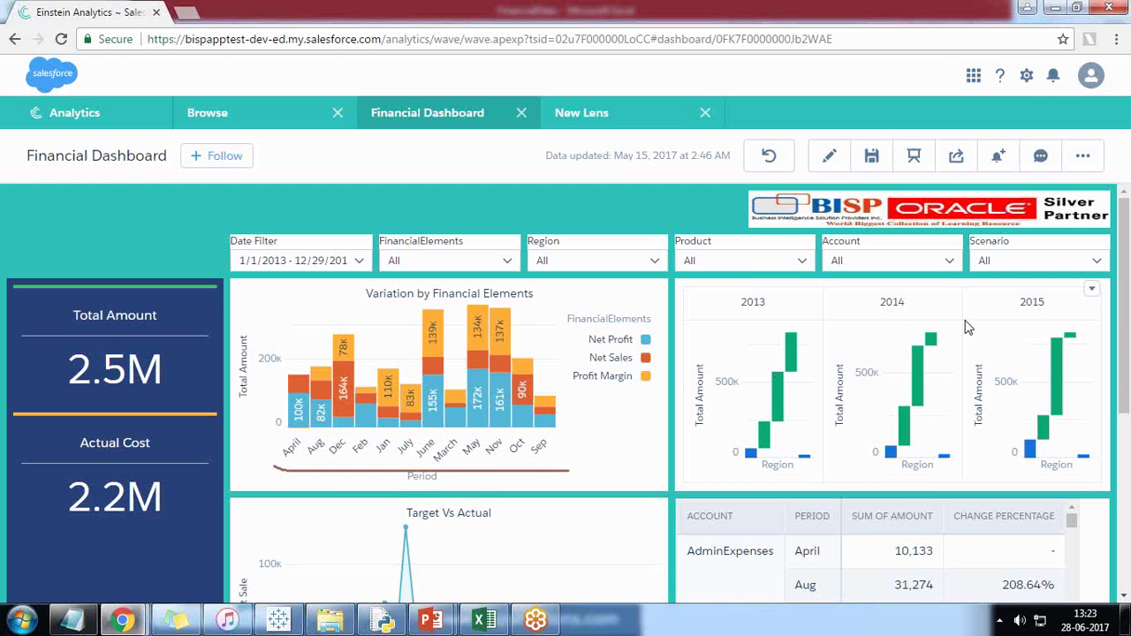
drag(1128, 258, 1128, 397)
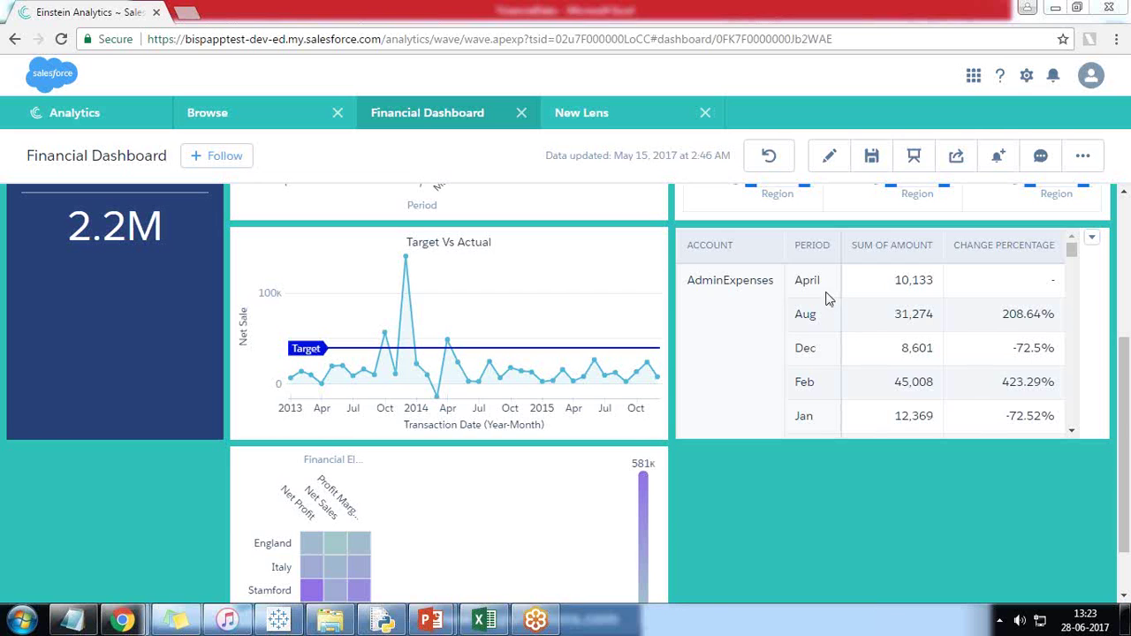
click(828, 156)
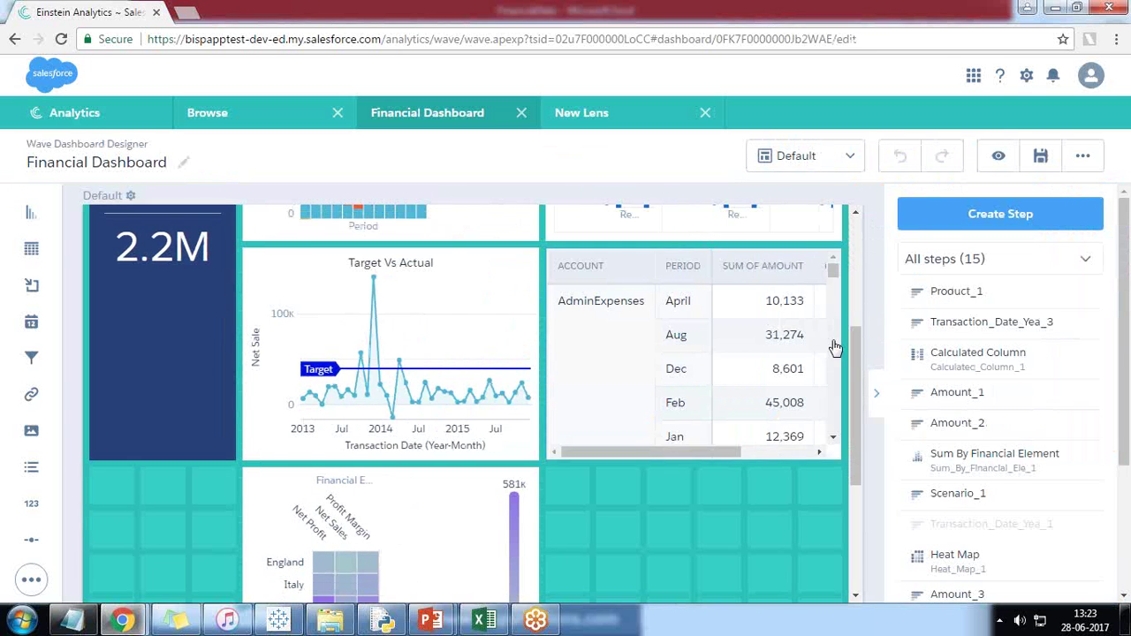
Inspect the account table's column size options, then collapse the properties side panel.
click(641, 276)
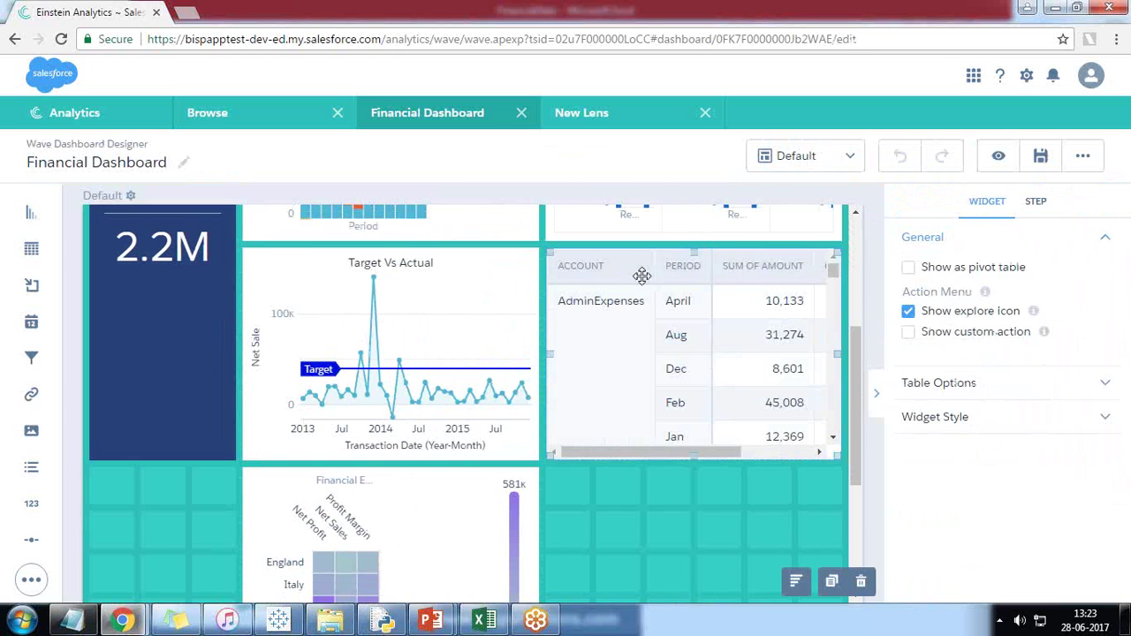
click(933, 386)
scroll(938, 393, down, 1)
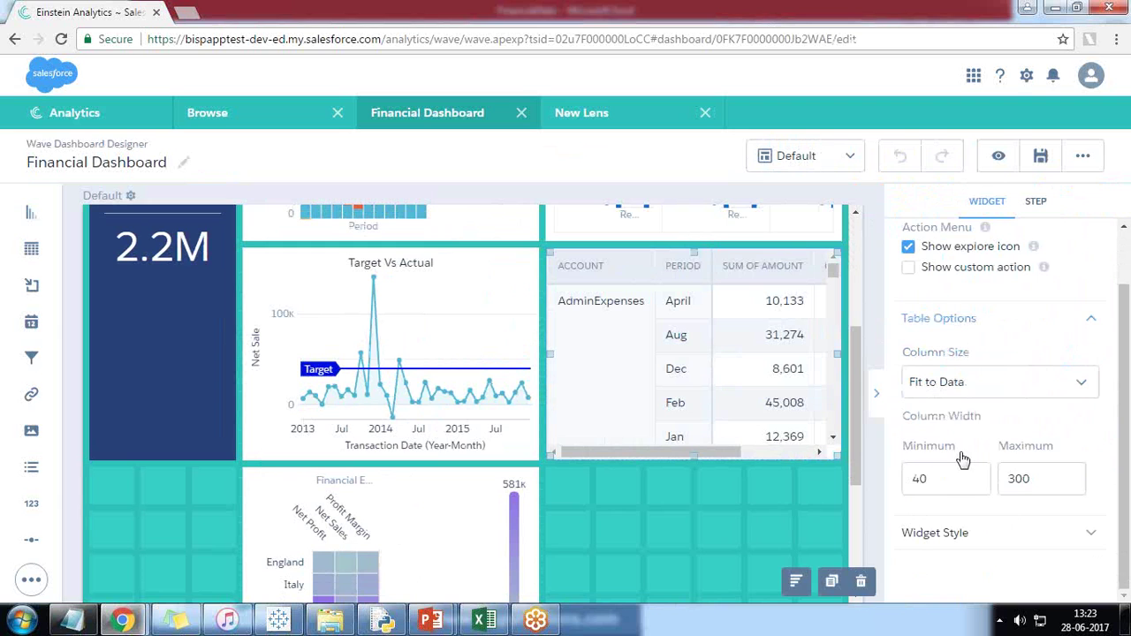
scroll(963, 460, up, 1)
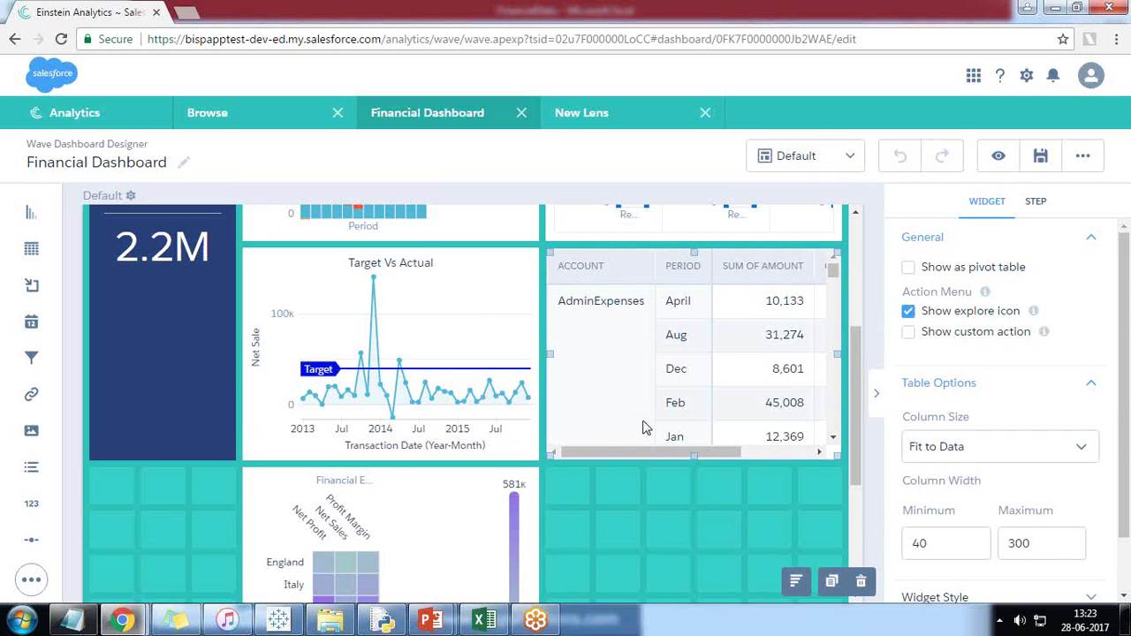
click(877, 392)
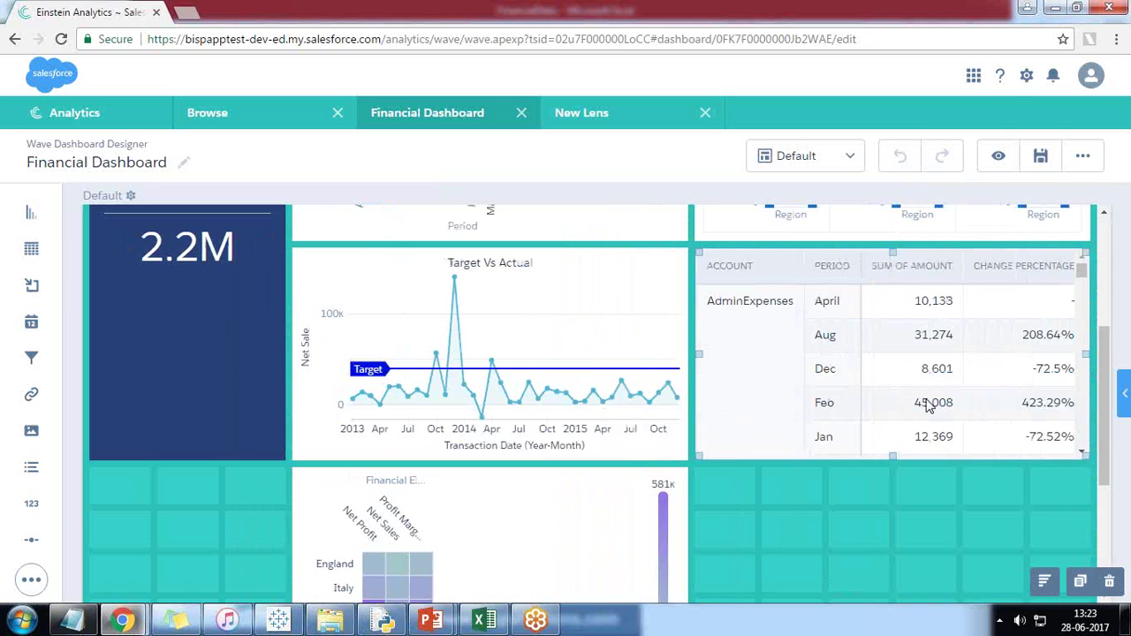
scroll(432, 480, down, 3)
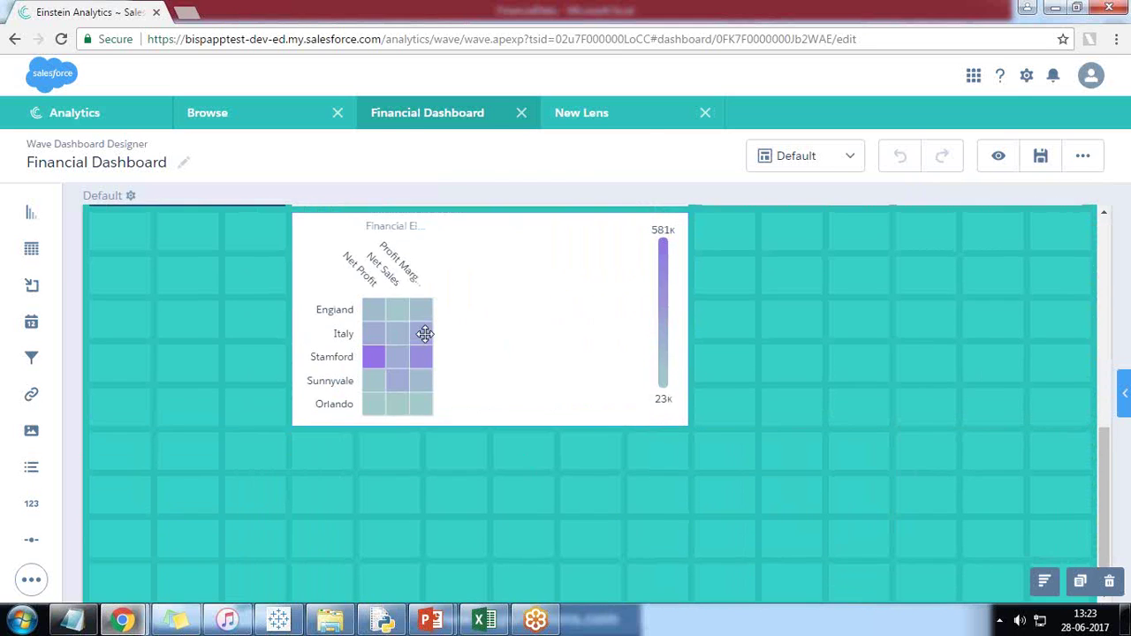
scroll(424, 330, up, 3)
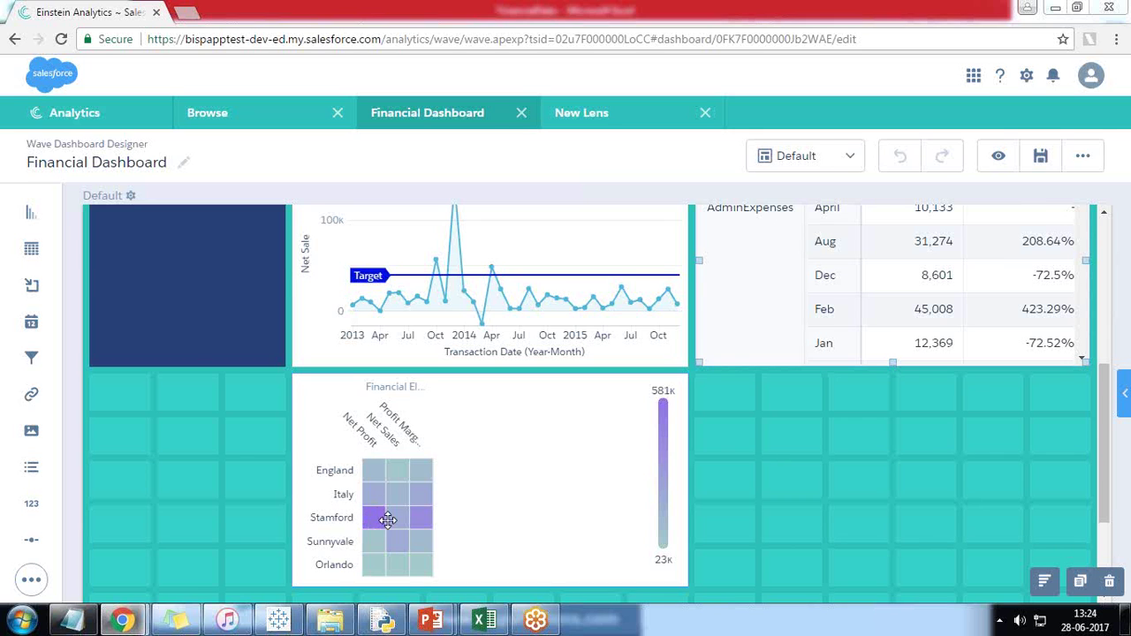
scroll(957, 427, up, 4)
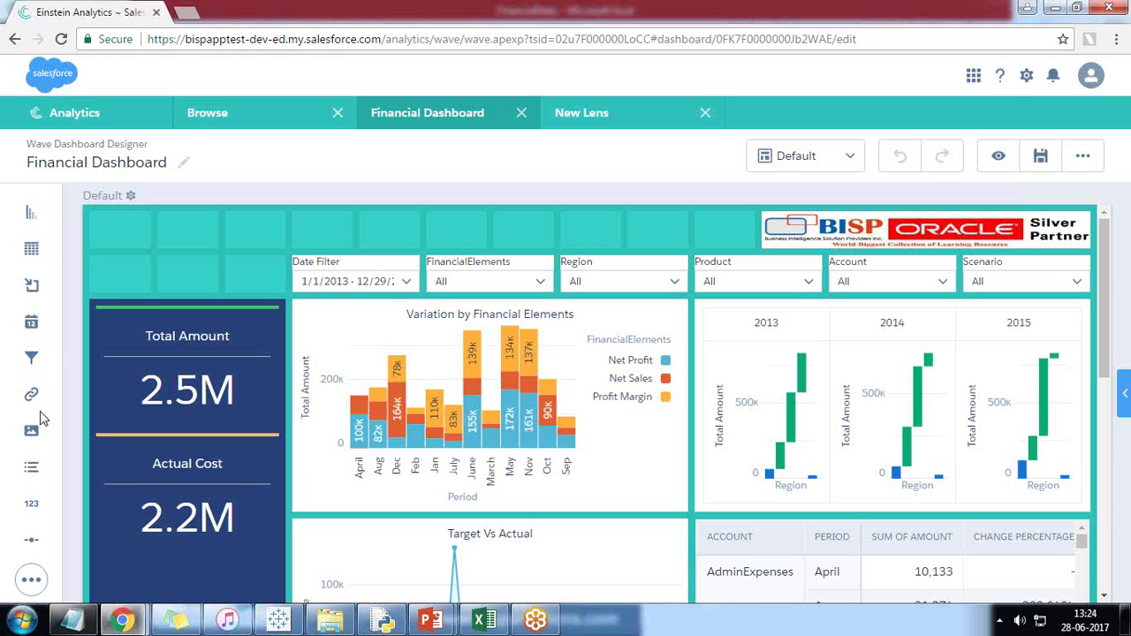
Add a Text widget to the dashboard's top row, widen it, and open the dashboard properties.
scroll(40, 417, down, 5)
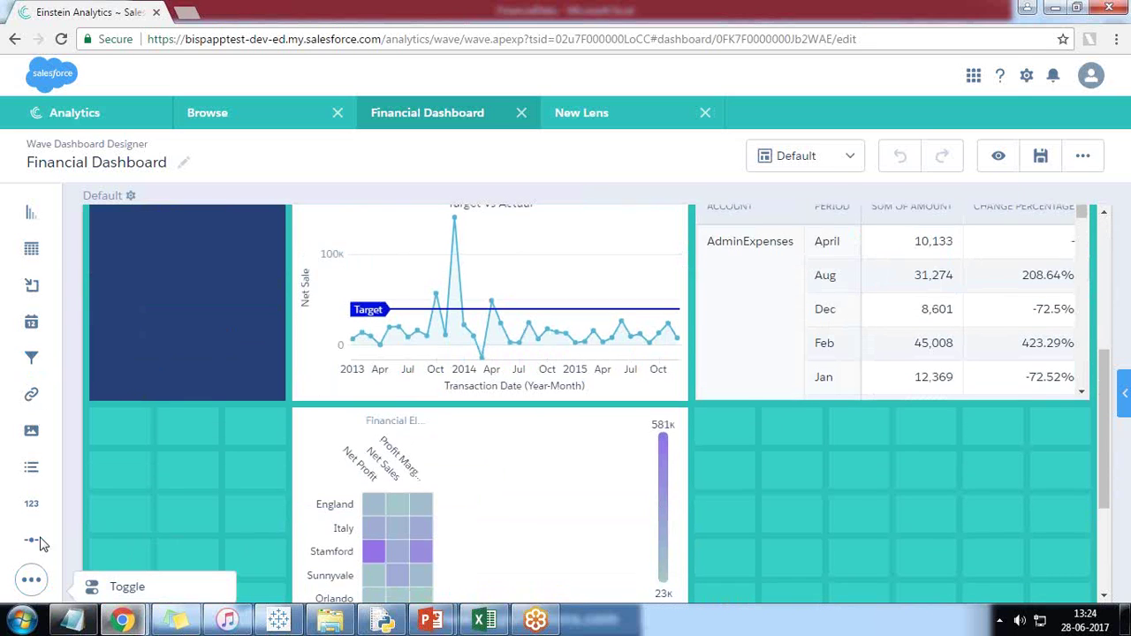
scroll(40, 544, up, 5)
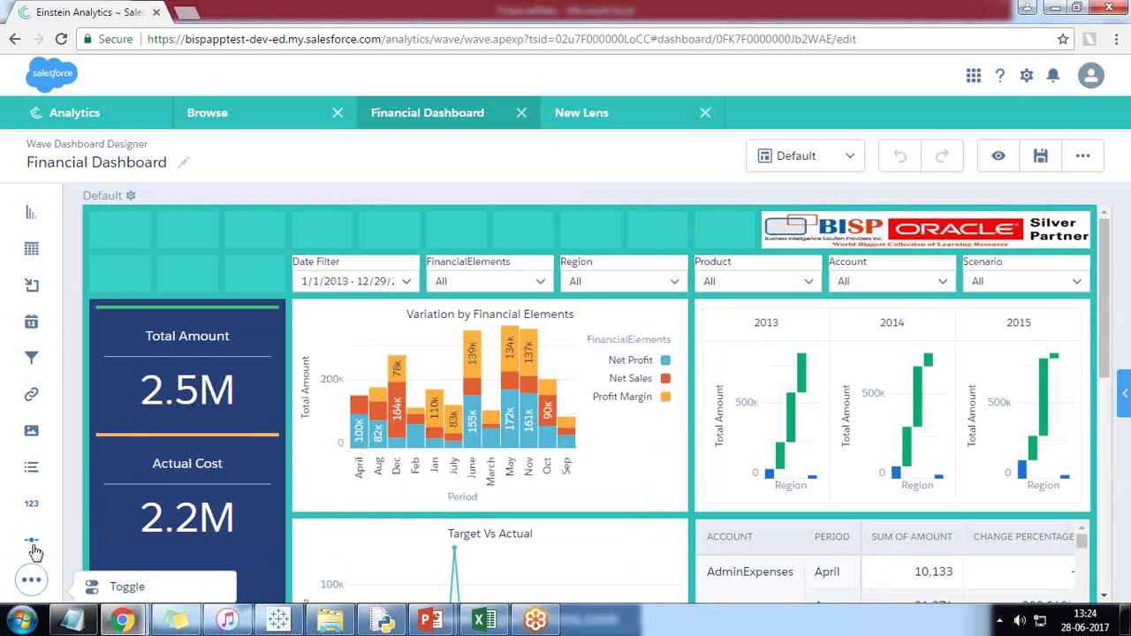
key(ctrl+minus)
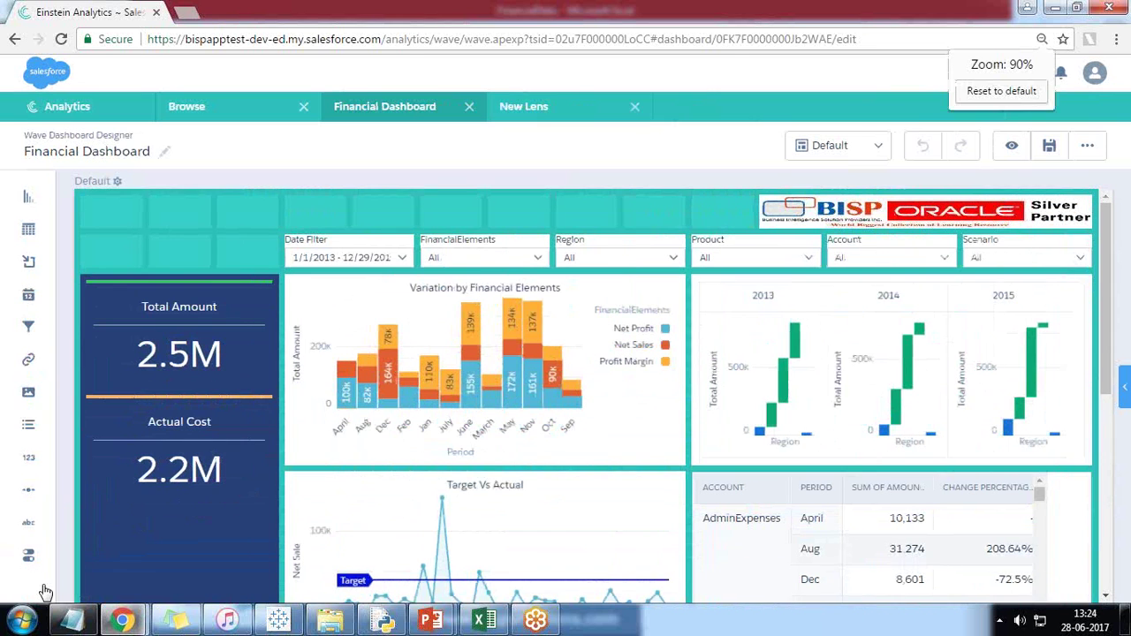
drag(26, 530, 396, 210)
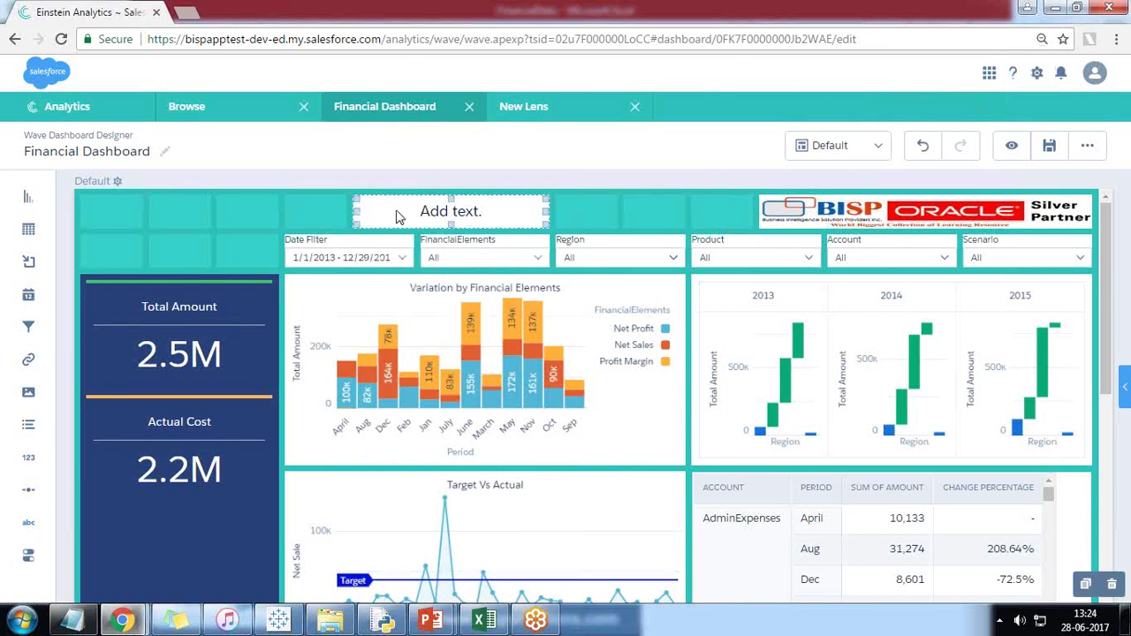
key(ctrl+plus)
drag(450, 228, 338, 225)
drag(414, 230, 682, 228)
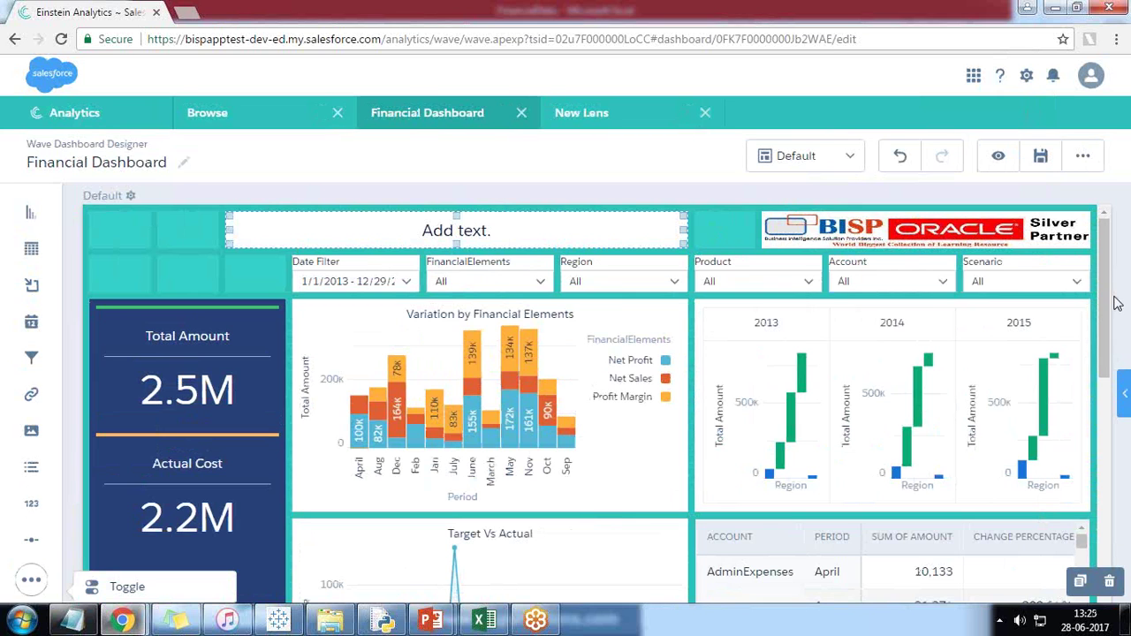
click(1082, 157)
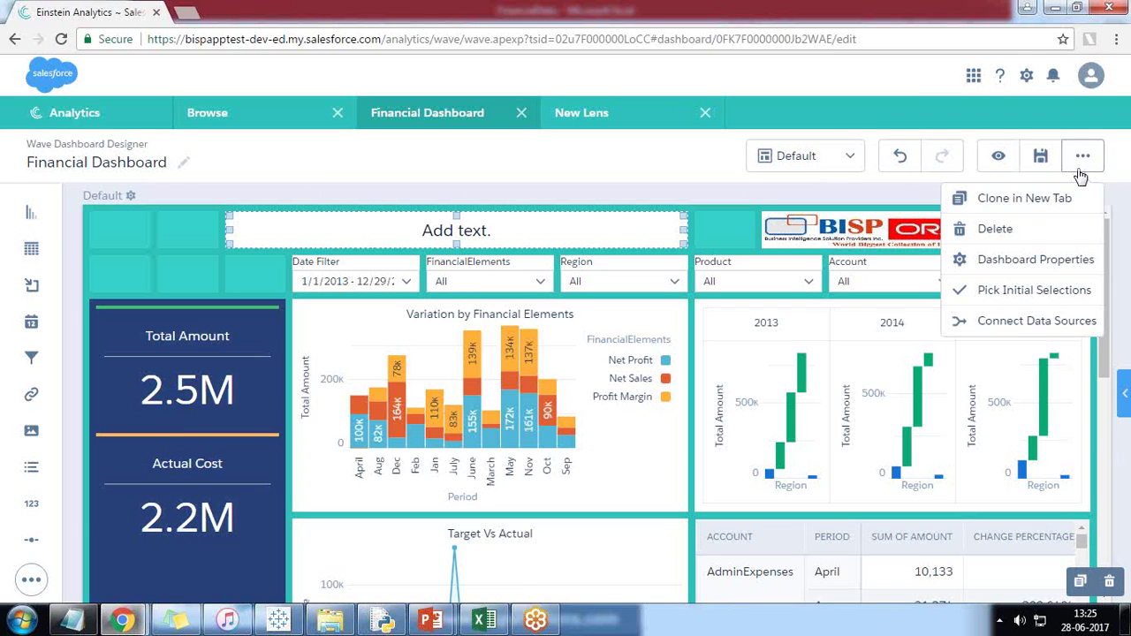
click(998, 261)
Title the text widget 'CFO Dashboard', shift it one column right, and preview the dashboard.
click(325, 208)
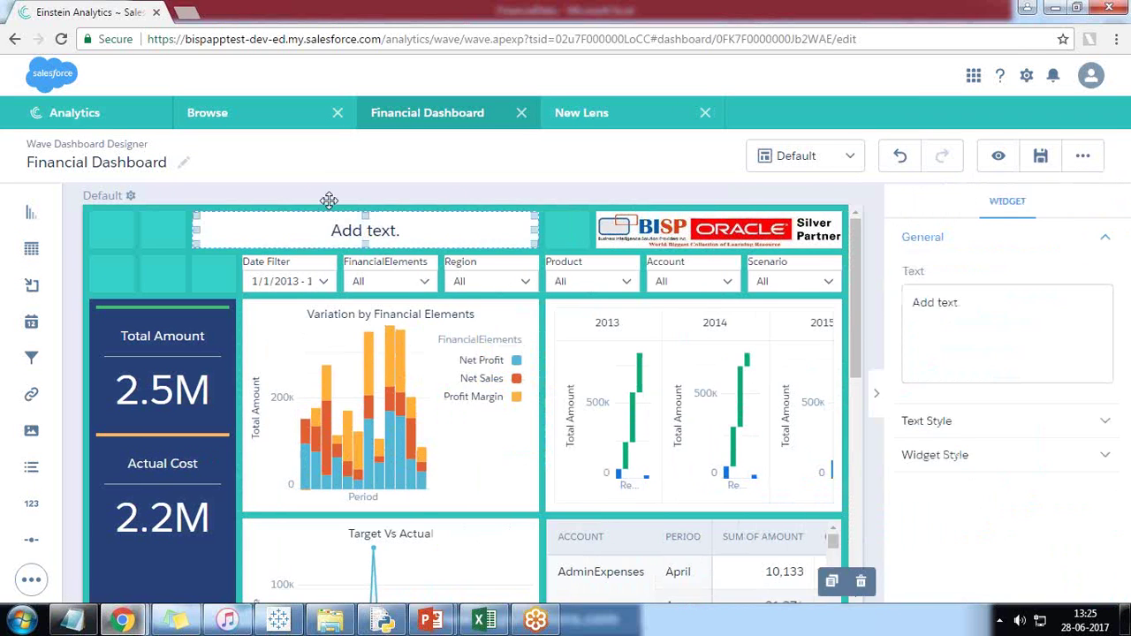
triple_click(946, 305)
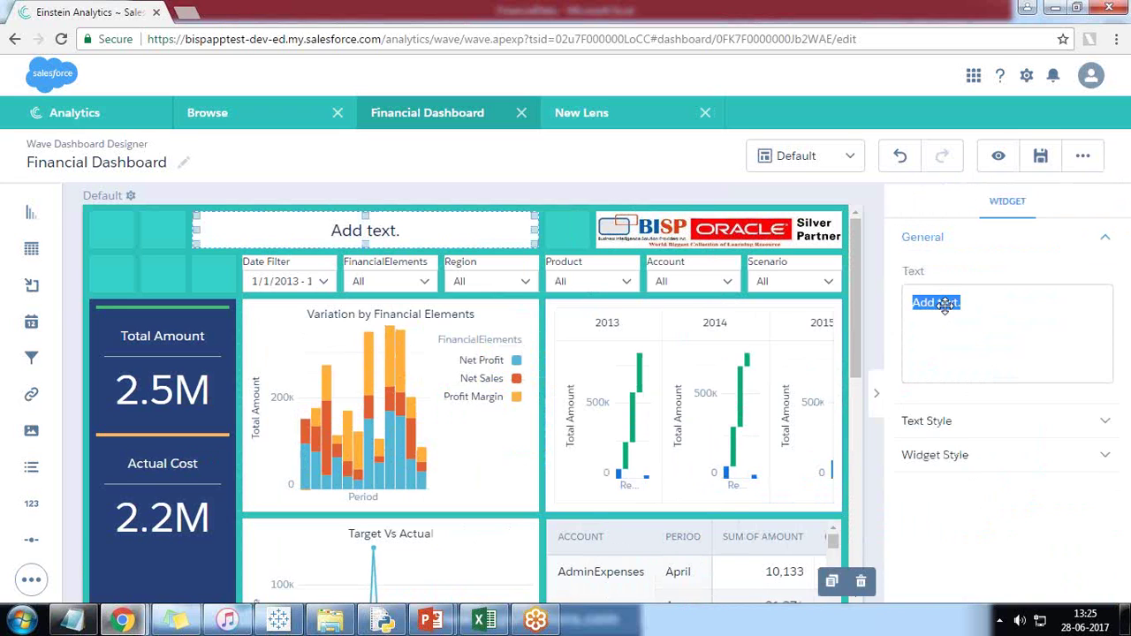
text(Fin)
key(BackSpace)
key(BackSpace)
key(BackSpace)
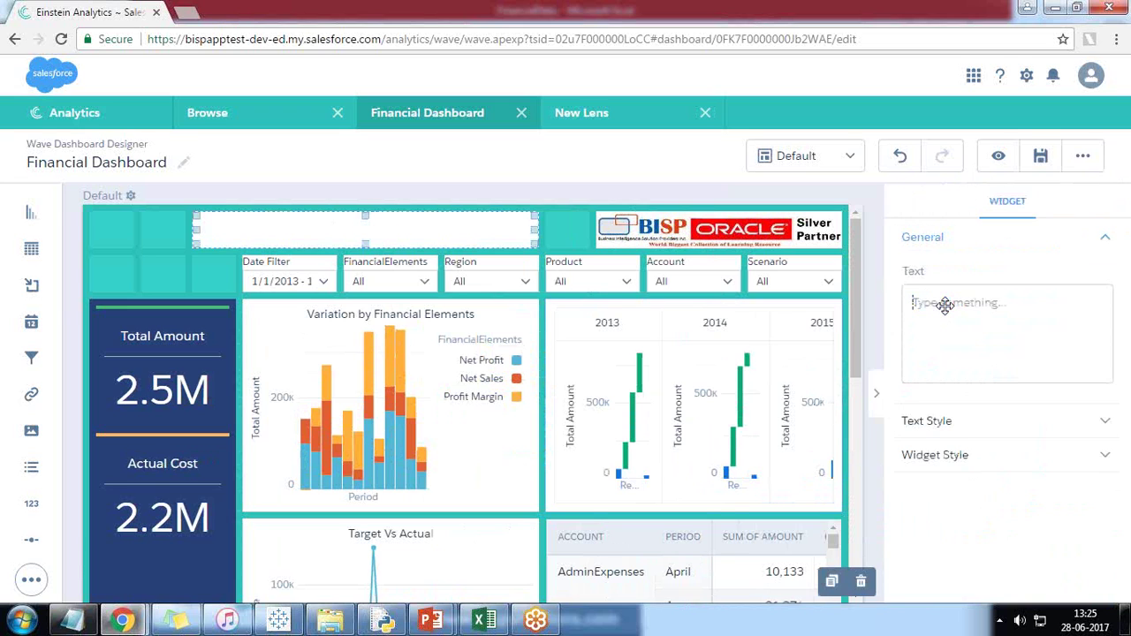
text(CFO S)
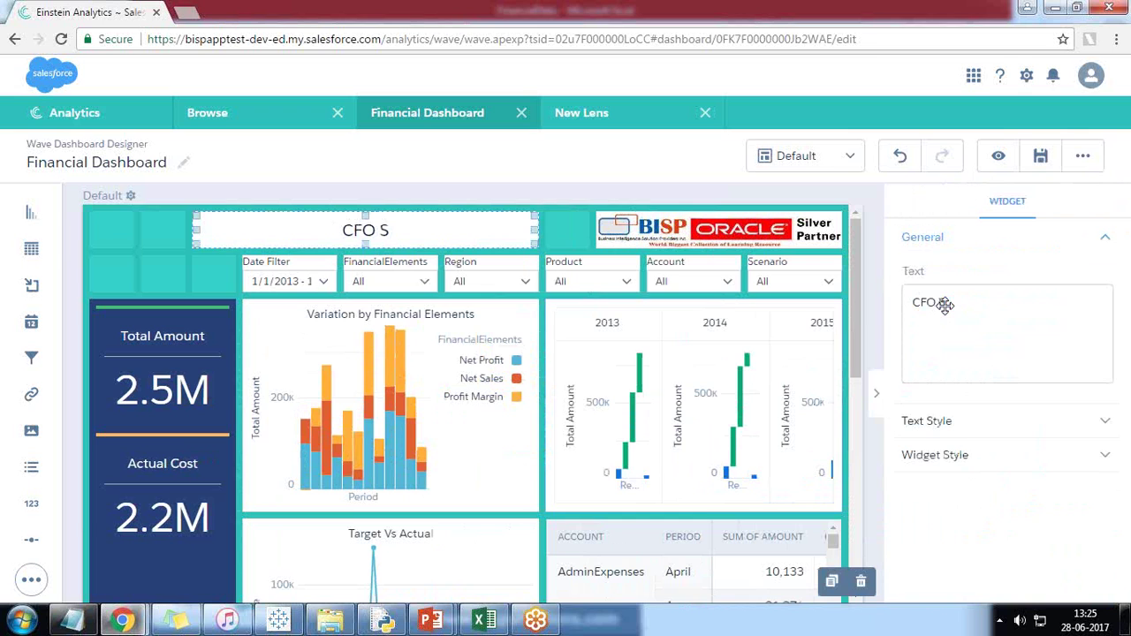
key(BackSpace)
text(Das)
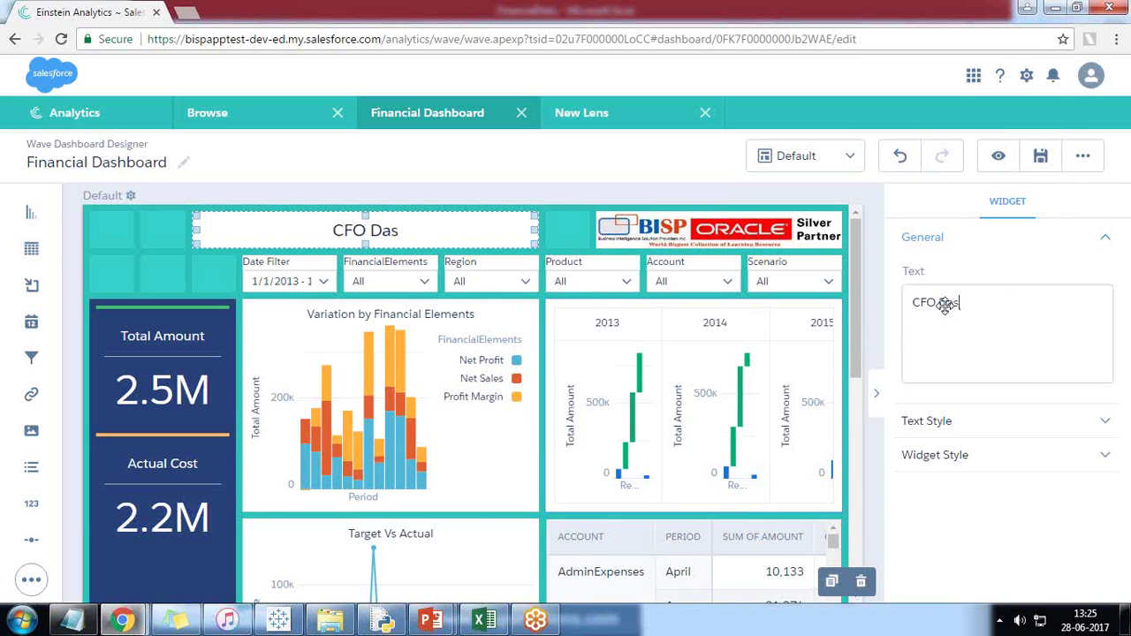
text(hboard)
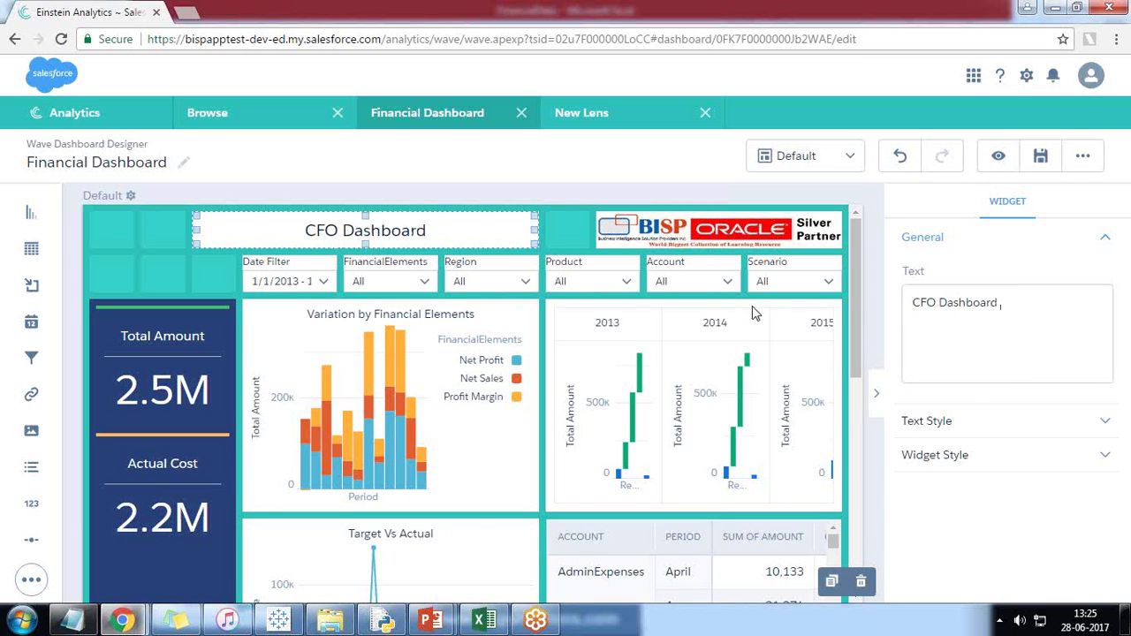
click(121, 252)
drag(358, 227, 683, 239)
click(999, 157)
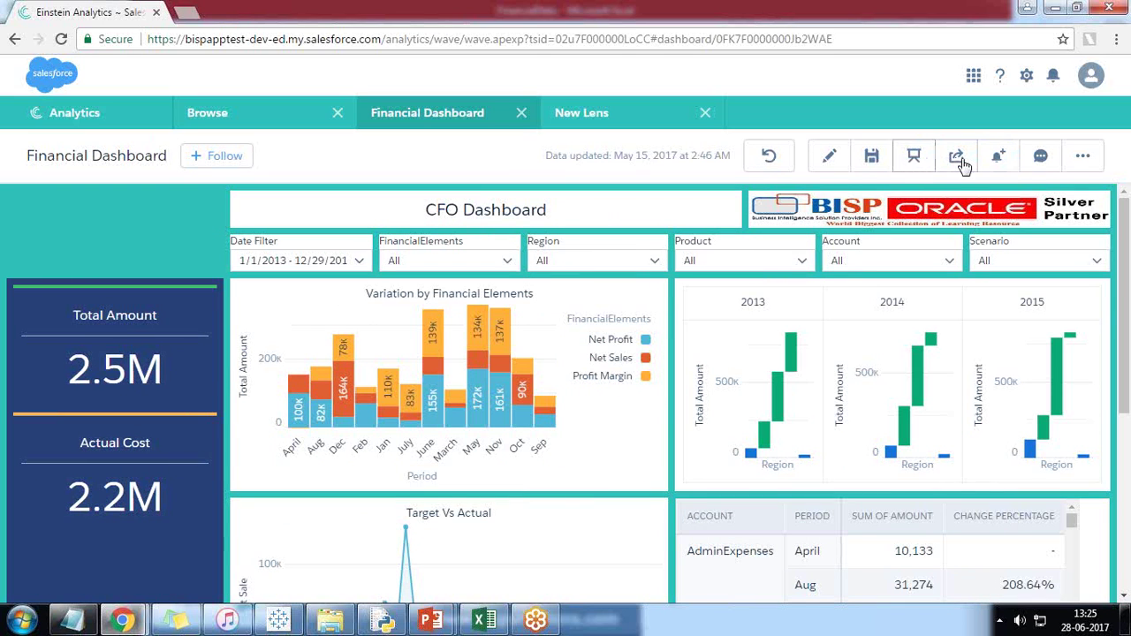
Save the Financial Dashboard, then view the Share dialog's Download and Get URL options before Post to Feed.
click(875, 156)
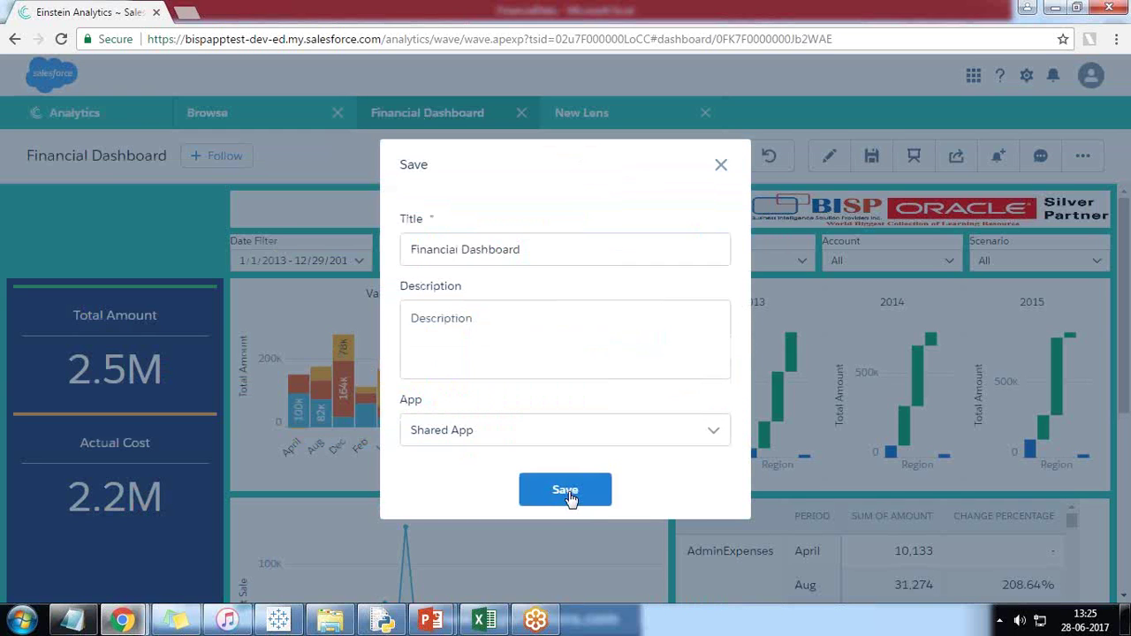
click(566, 491)
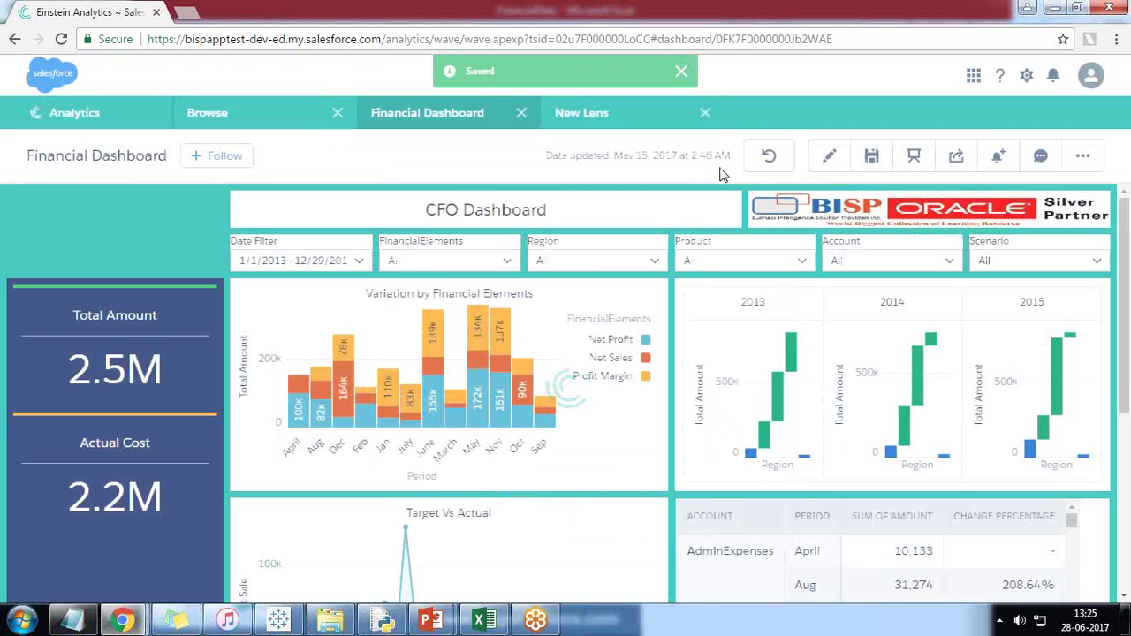
click(954, 157)
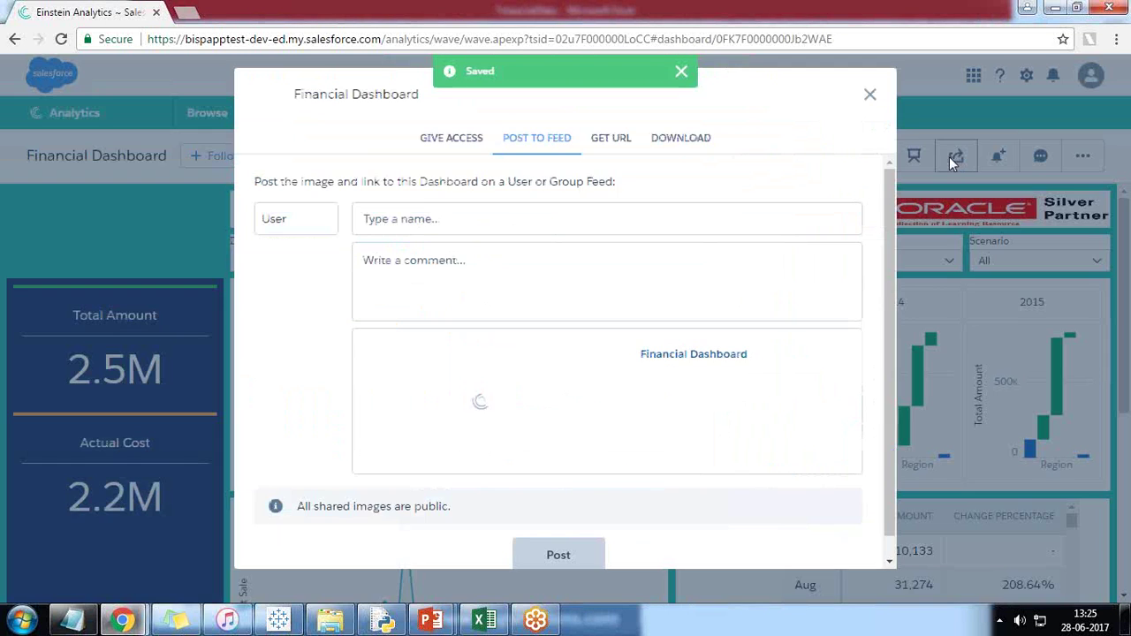
click(694, 141)
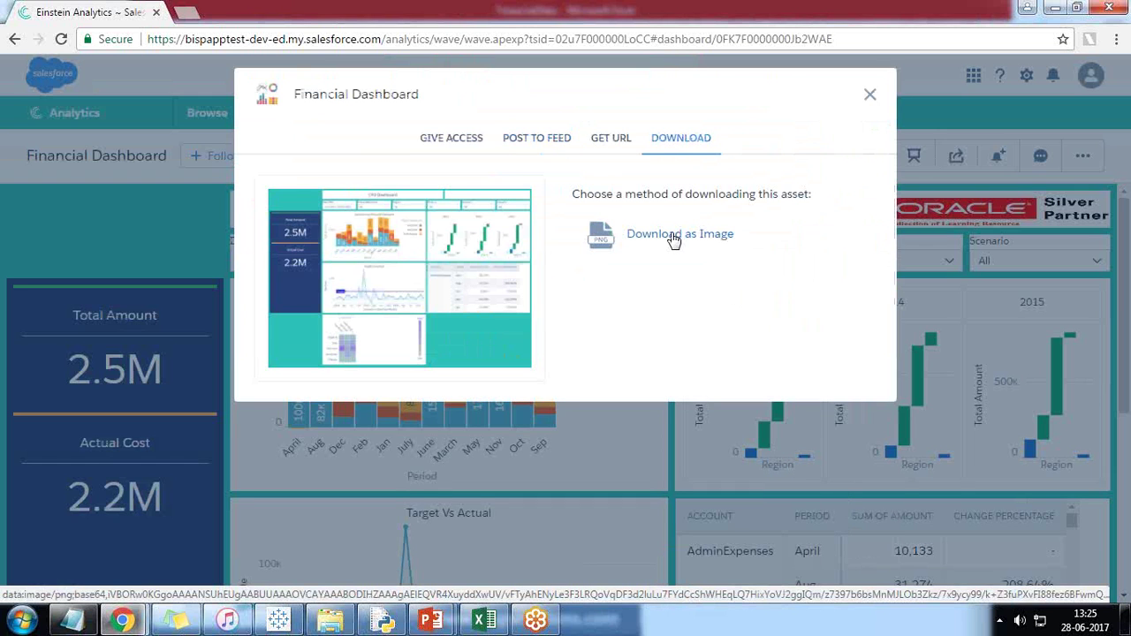
click(612, 139)
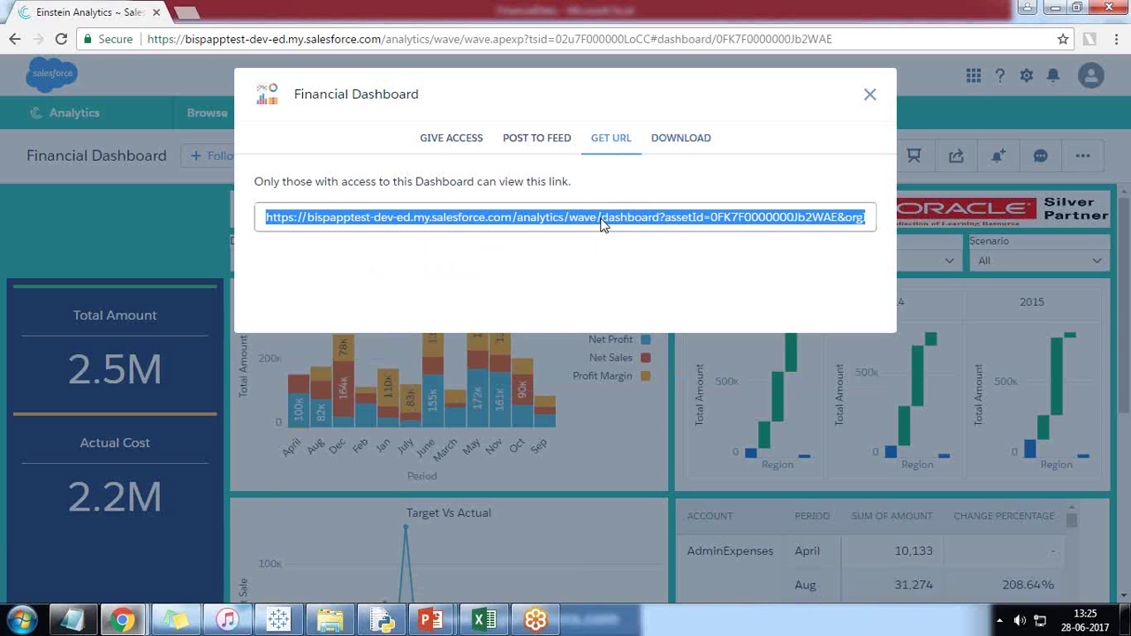
click(530, 141)
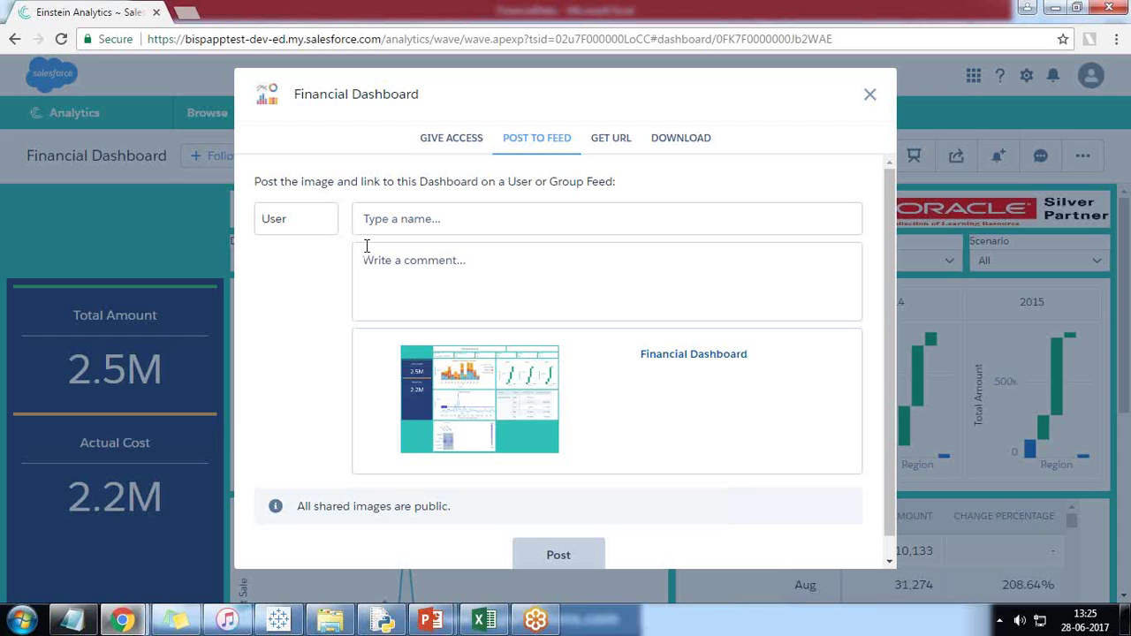
Set the Post to Feed recipient type to User after briefly trying Group.
click(420, 221)
click(301, 221)
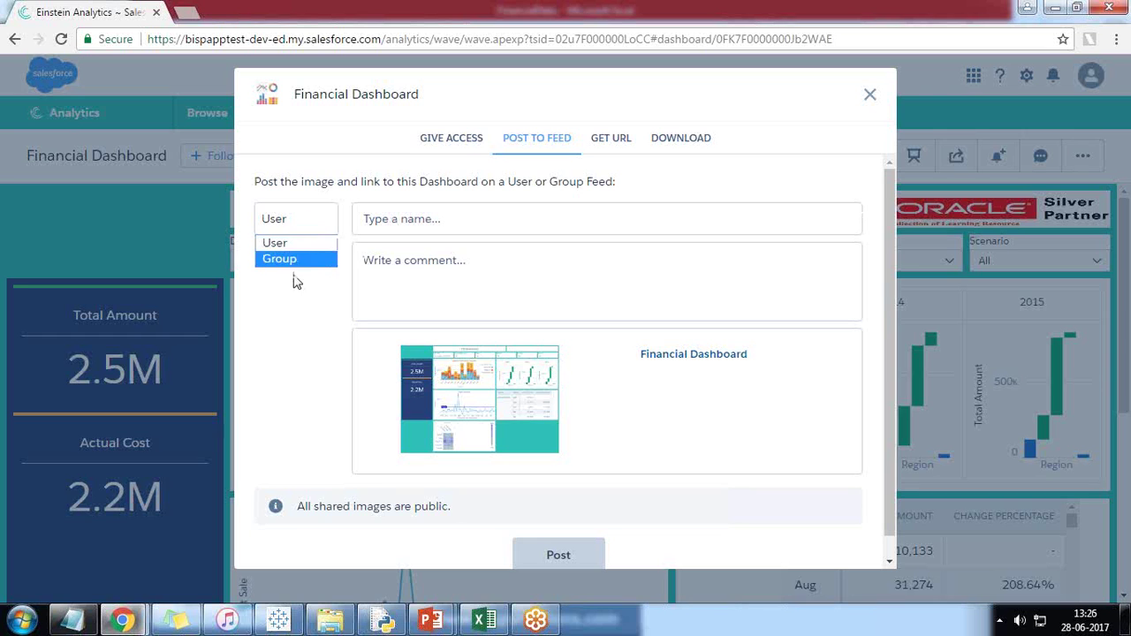
click(418, 224)
click(305, 220)
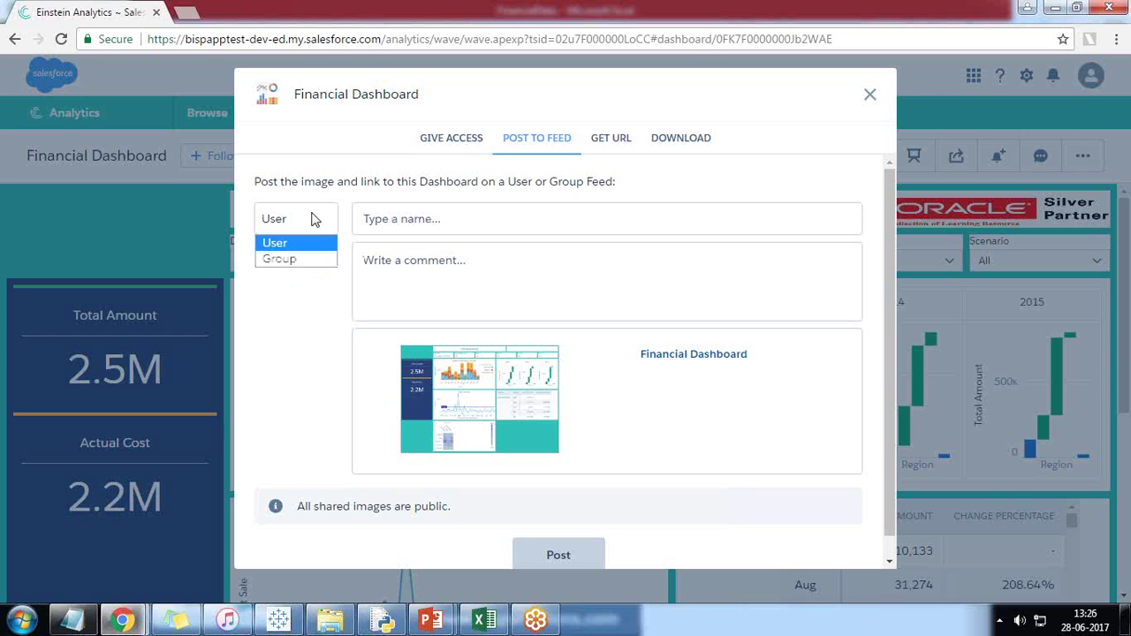
click(293, 257)
click(291, 220)
click(281, 239)
Enter the recipient user's name, pick the suggested user, post the dashboard, and close the share window.
click(457, 221)
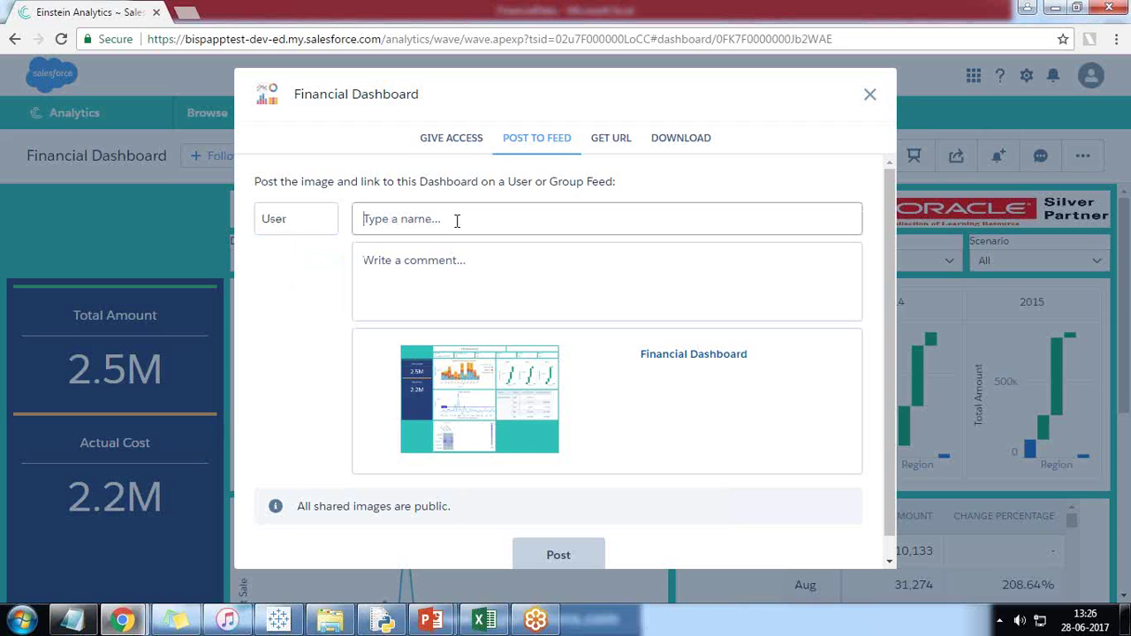
text(sumit)
key(ctrl+a)
key(BackSpace)
text(sumit)
click(424, 261)
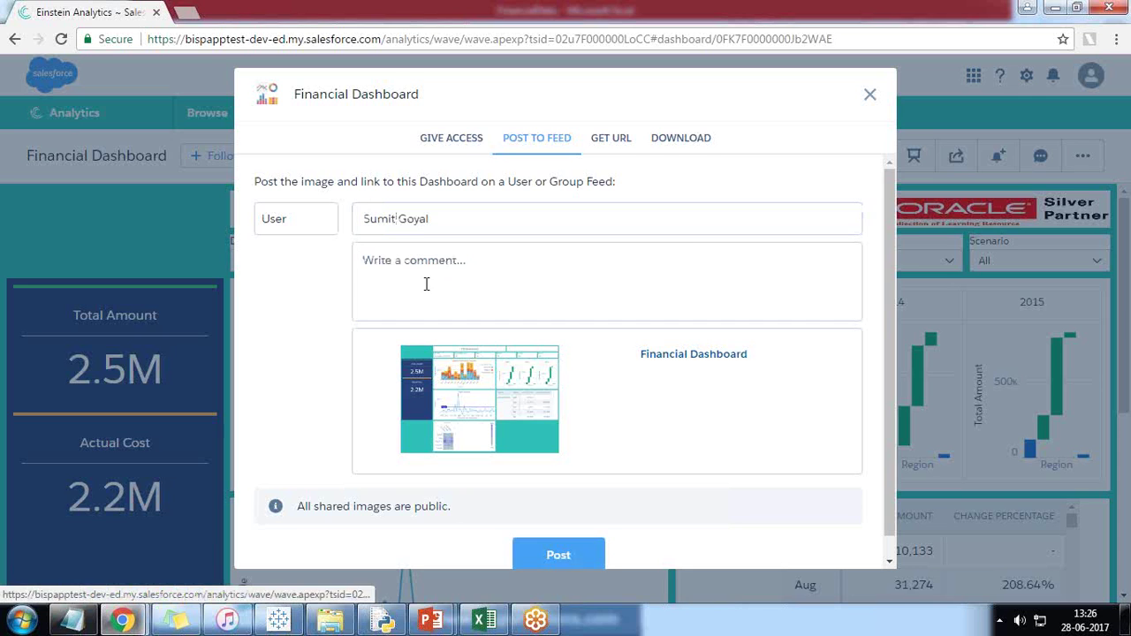
click(563, 554)
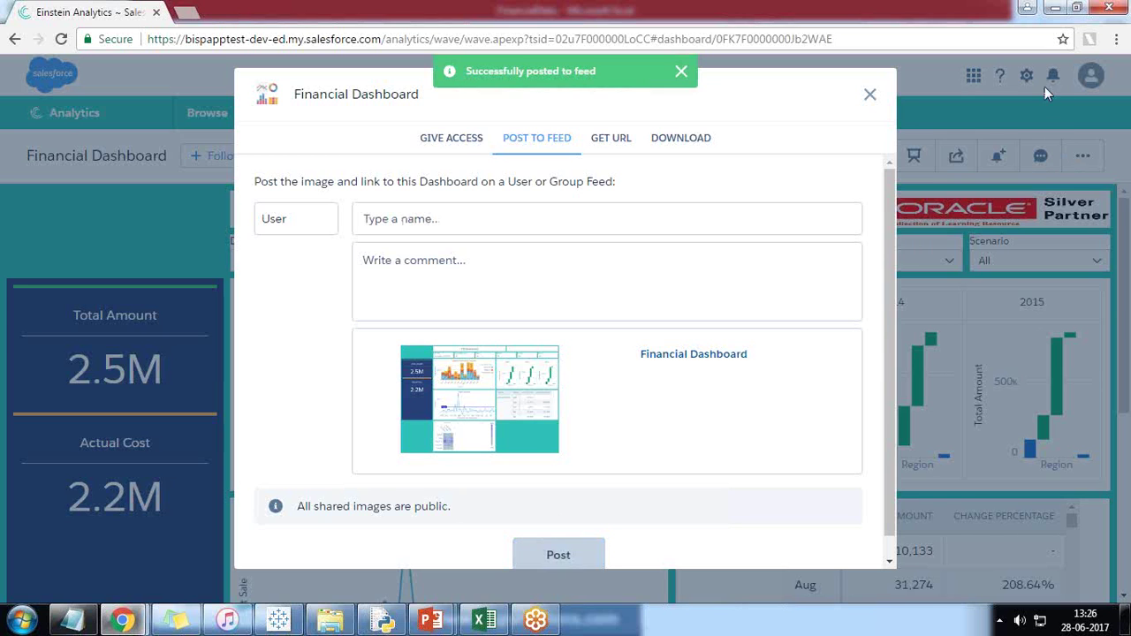
click(870, 94)
Switch to the Sales app home and locate the posted Financial Dashboard file, showing its actions menu.
click(974, 76)
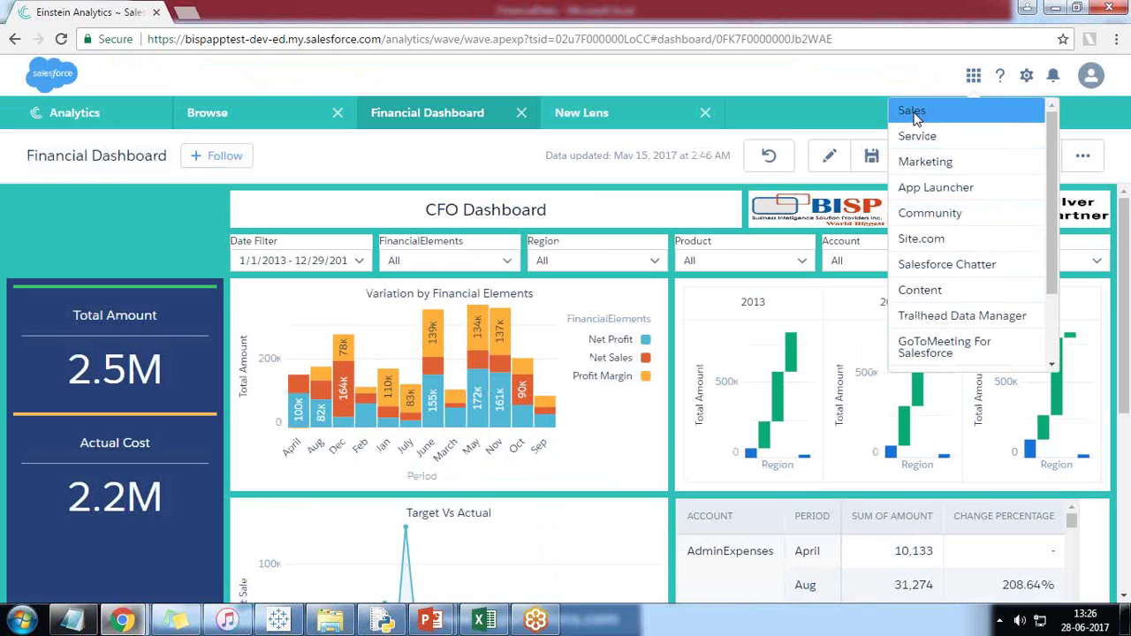
click(914, 113)
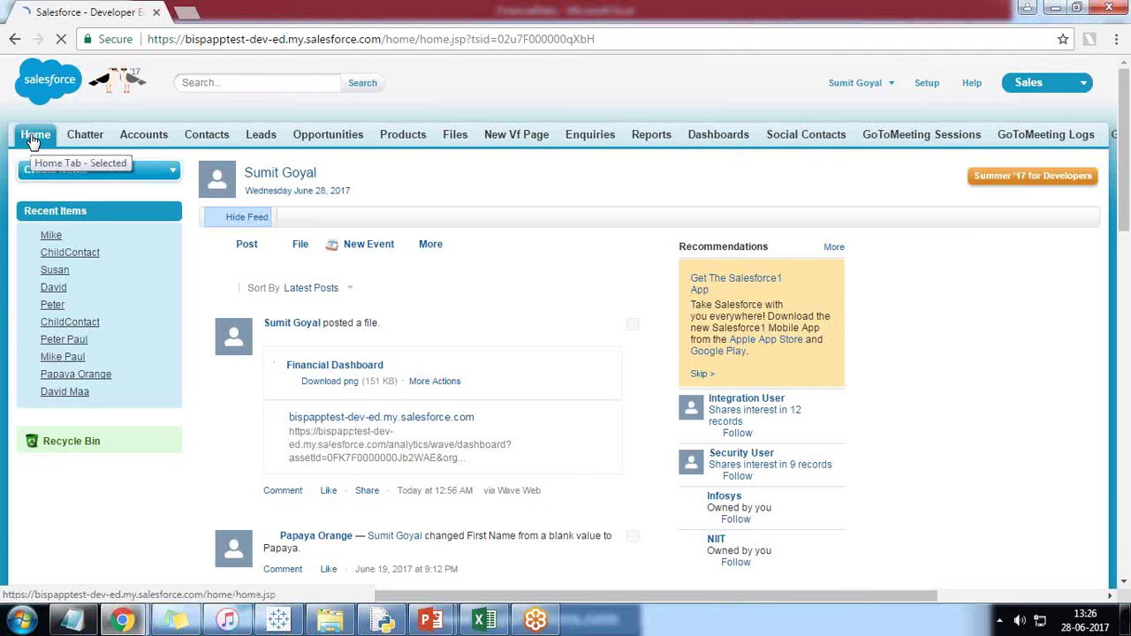
scroll(276, 208, down, 2)
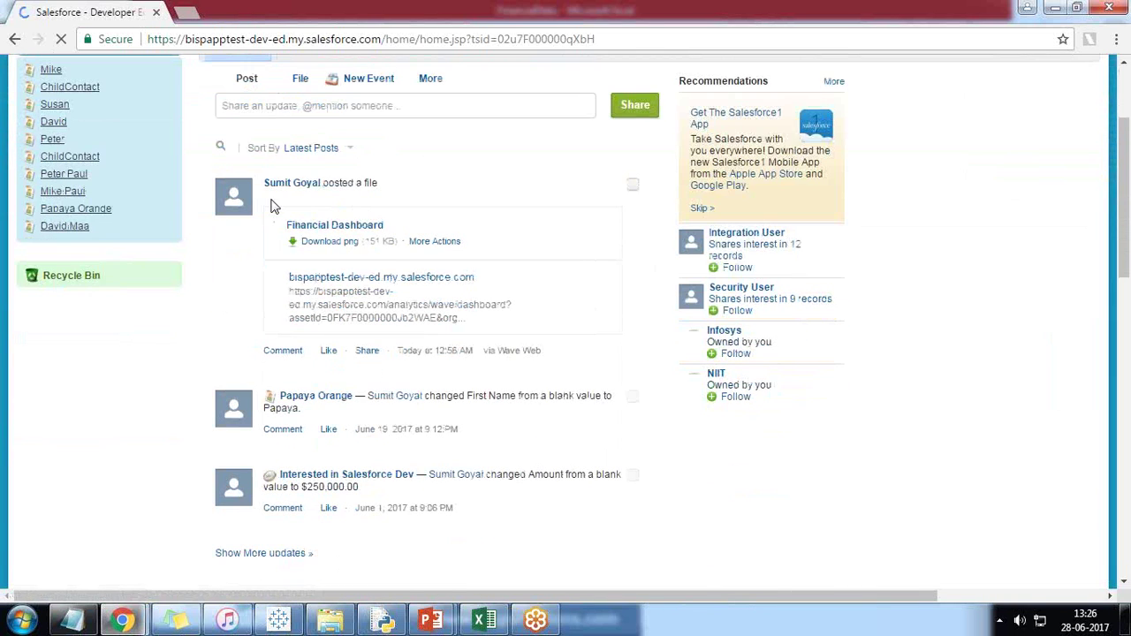
drag(381, 184, 311, 184)
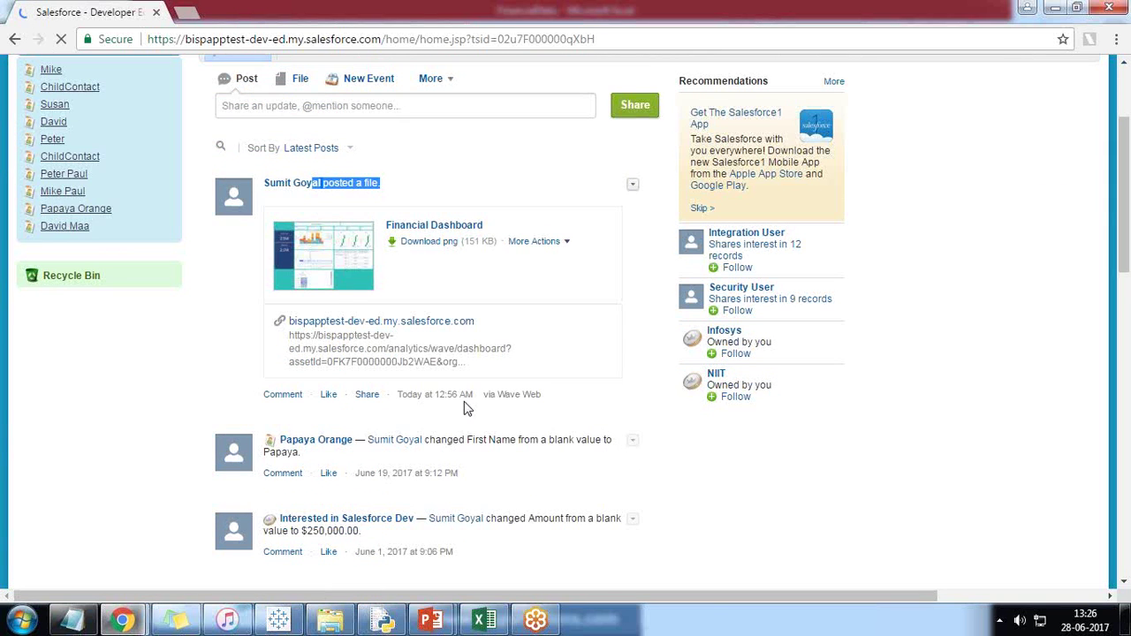
scroll(409, 282, down, 1)
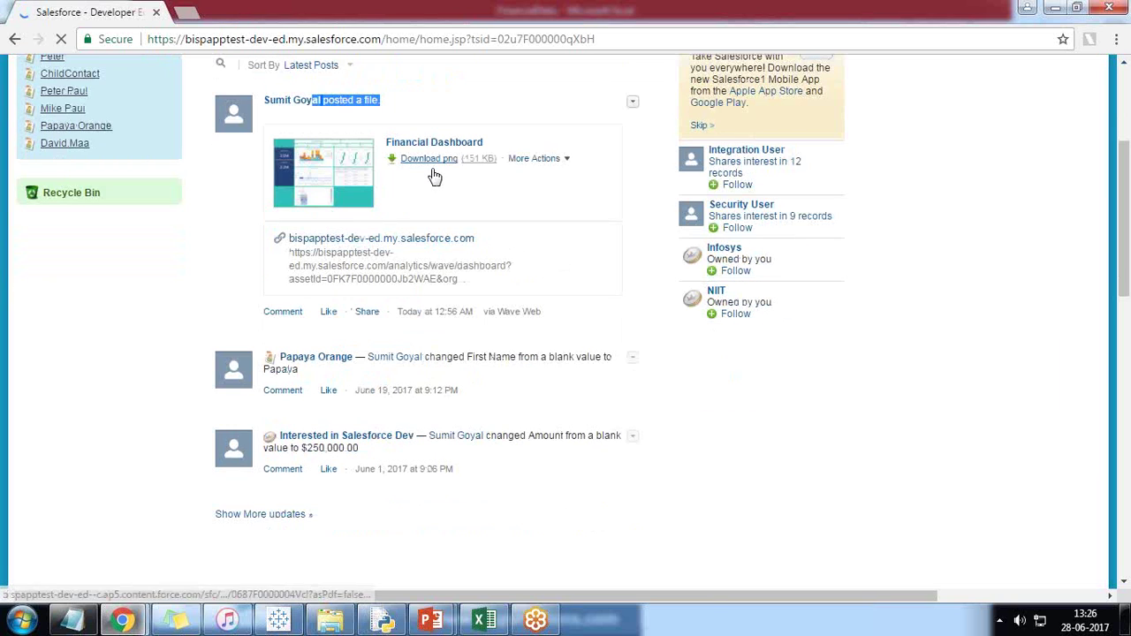
click(562, 160)
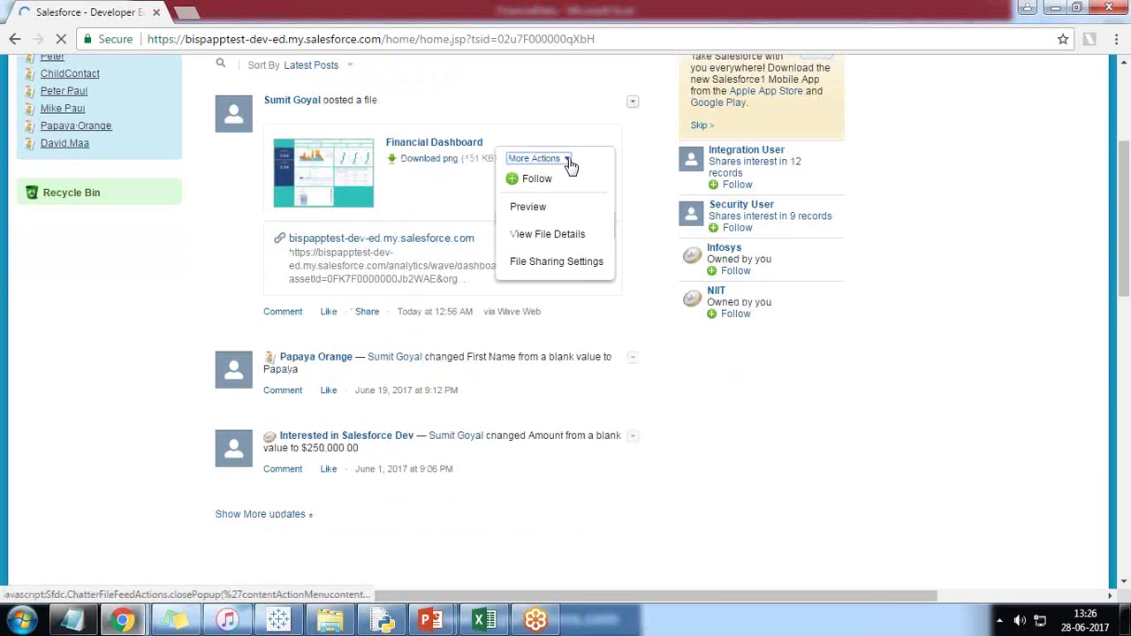